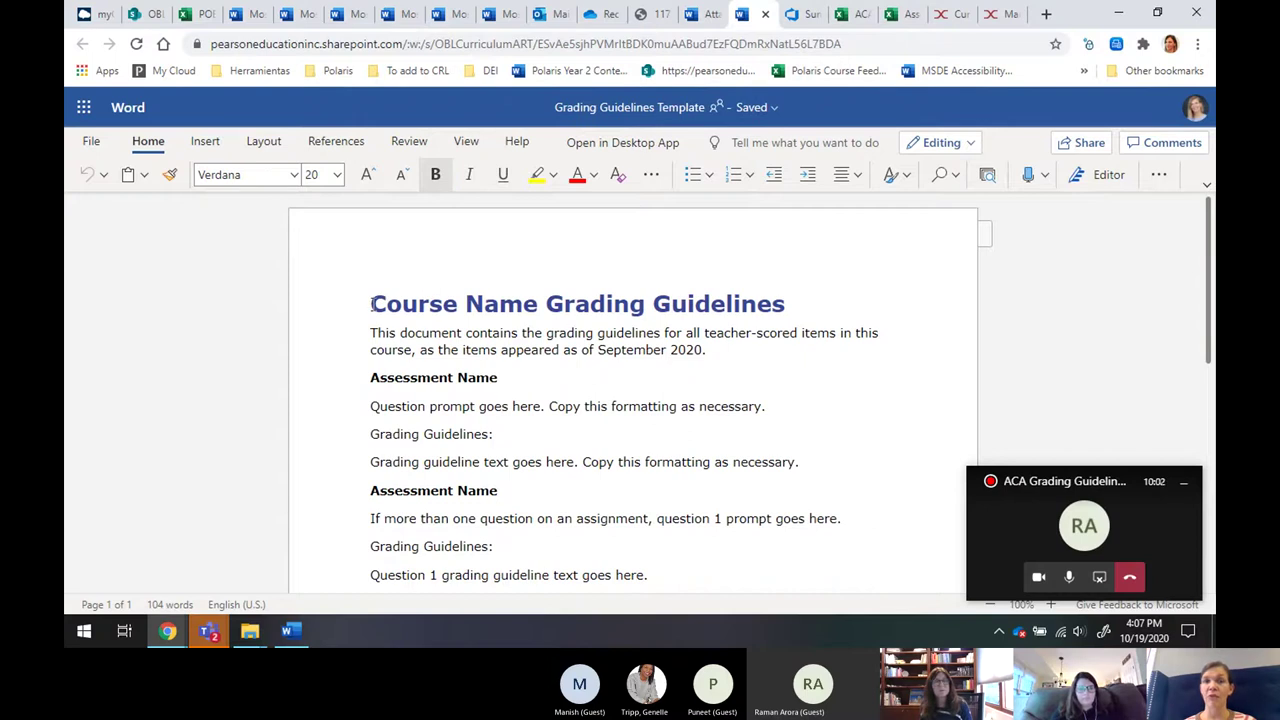
# Review the title, assessment name and question prompt placeholders in the Grading Guidelines Template.
pyautogui.moveTo(370, 304); pyautogui.dragTo(798, 313)
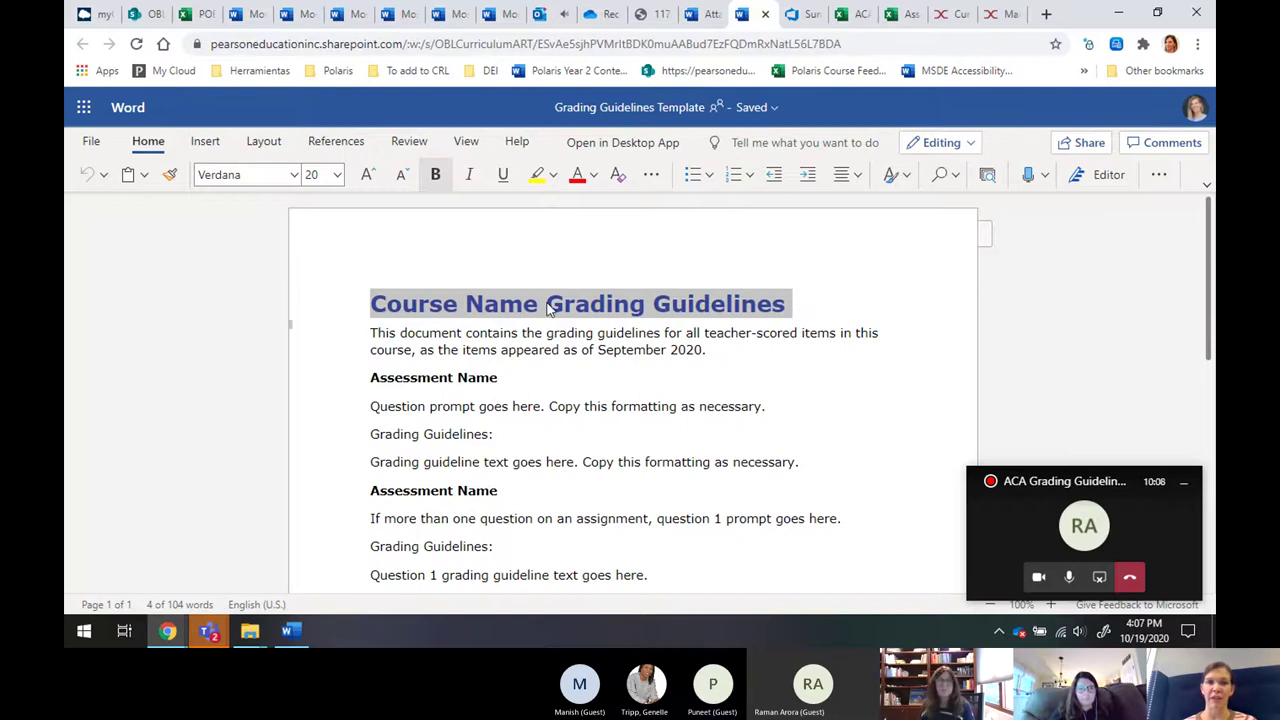
pyautogui.click(372, 380)
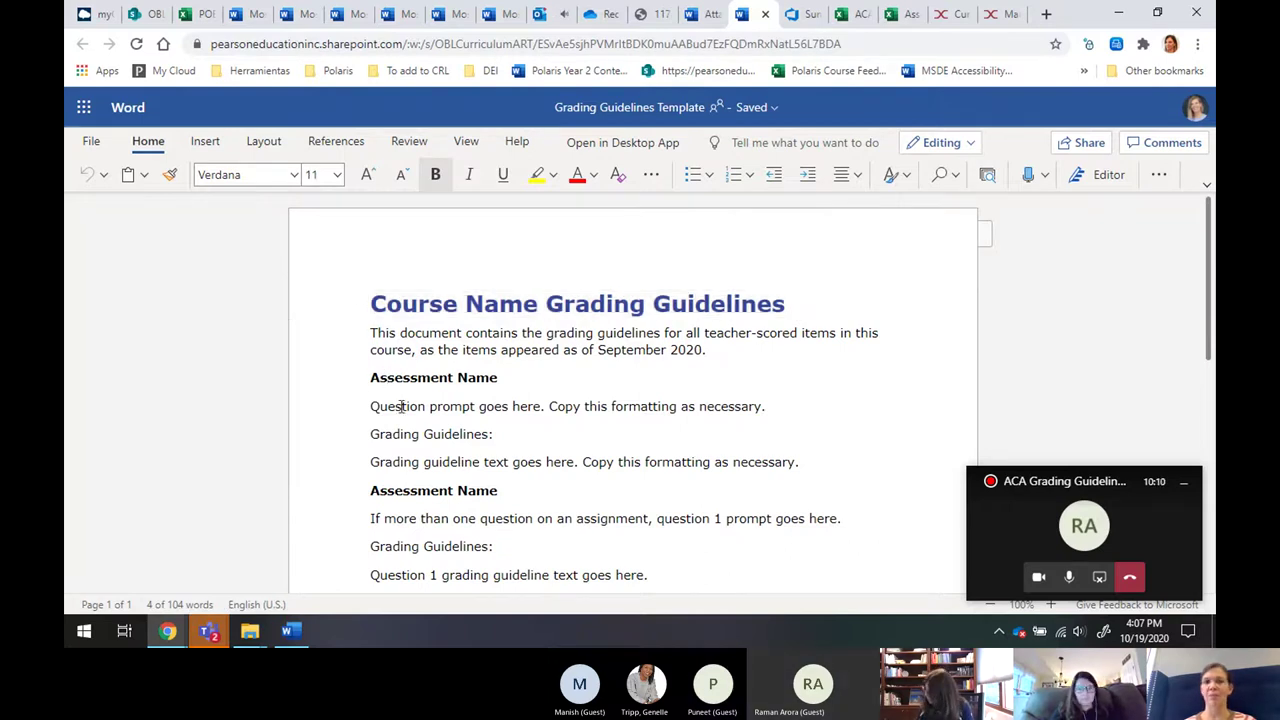
pyautogui.click(401, 406)
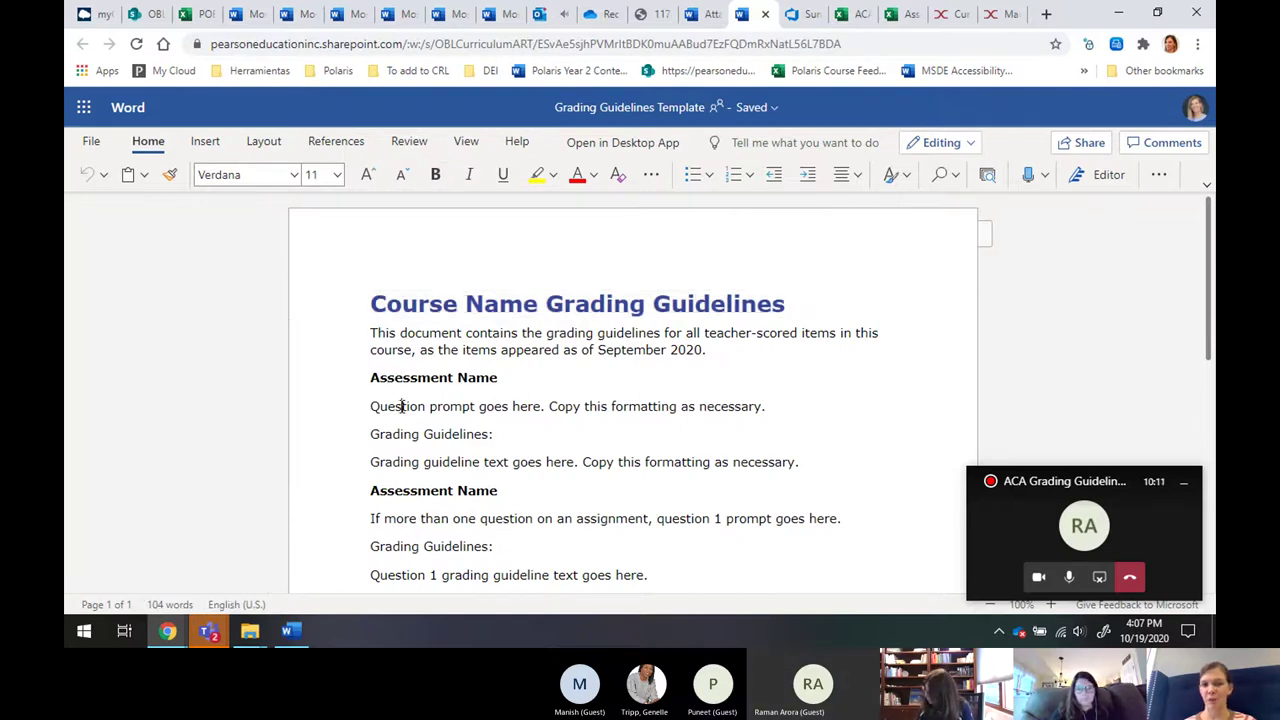
pyautogui.click(397, 491)
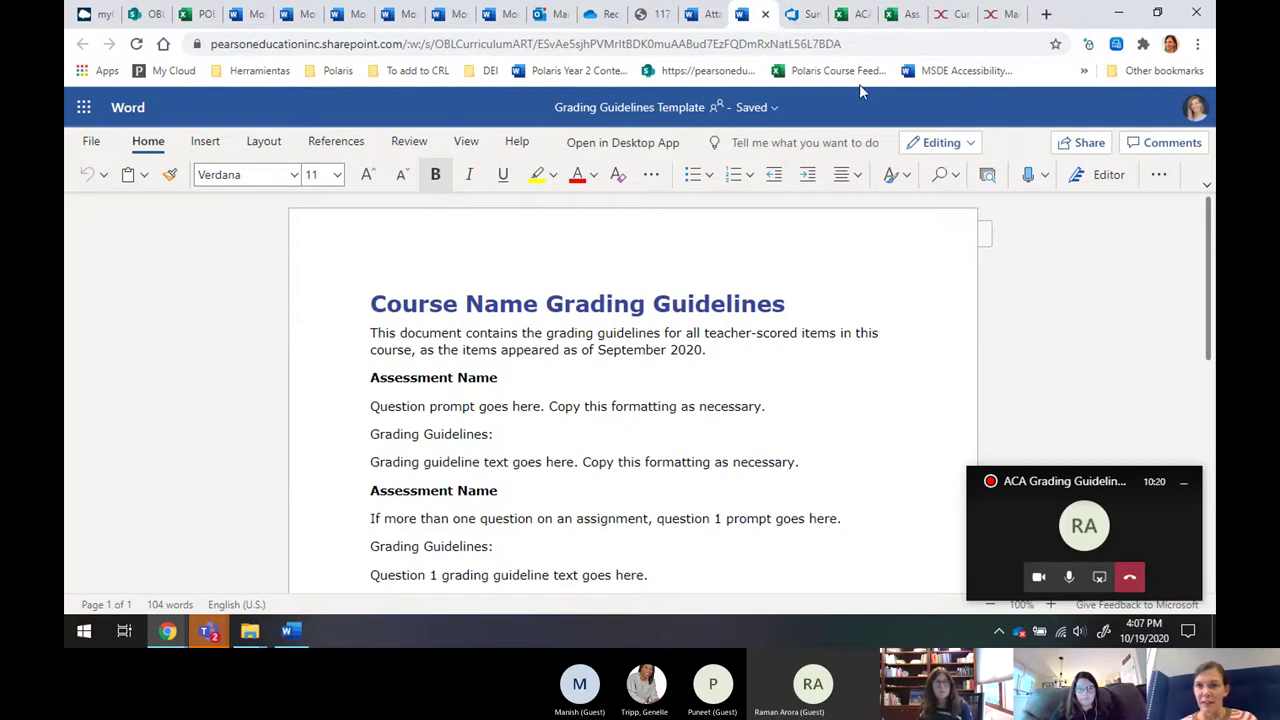
# Switch to the ACA Math Courses 2021 SY workbook and select all course names from Algebra 1 A to Math 7 B.
pyautogui.click(848, 14)
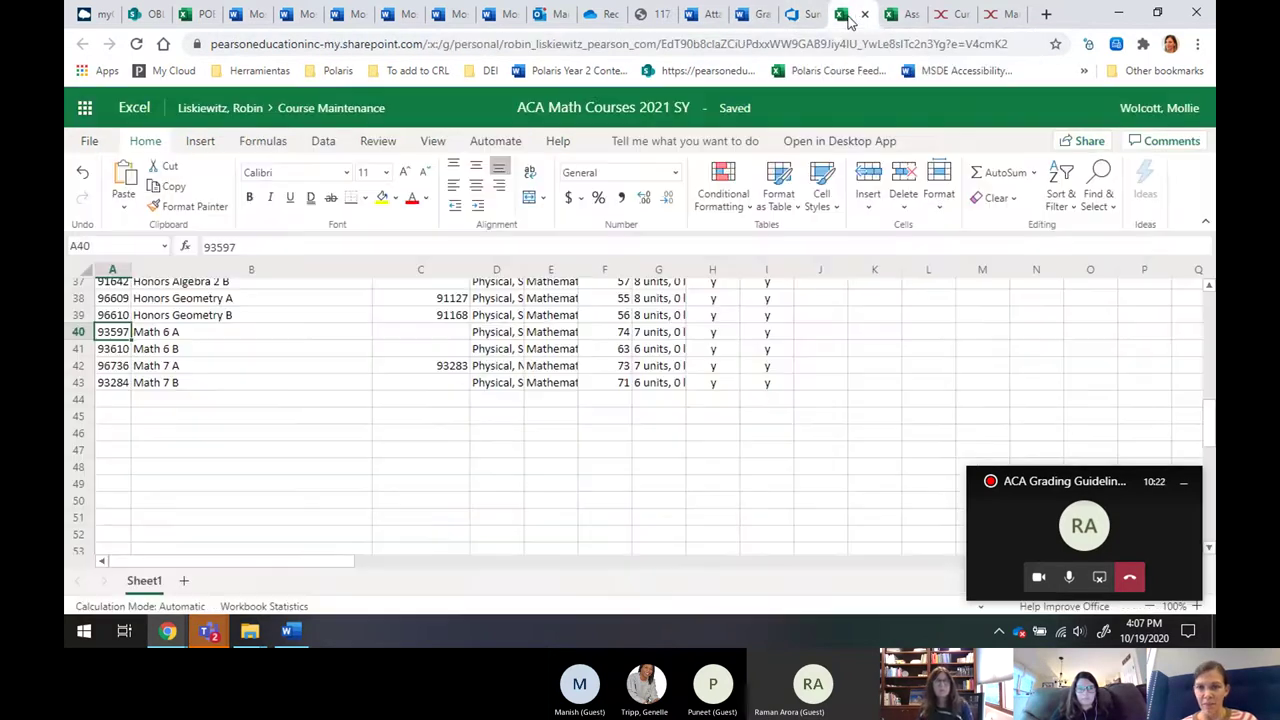
pyautogui.scroll(10, 232, 384)
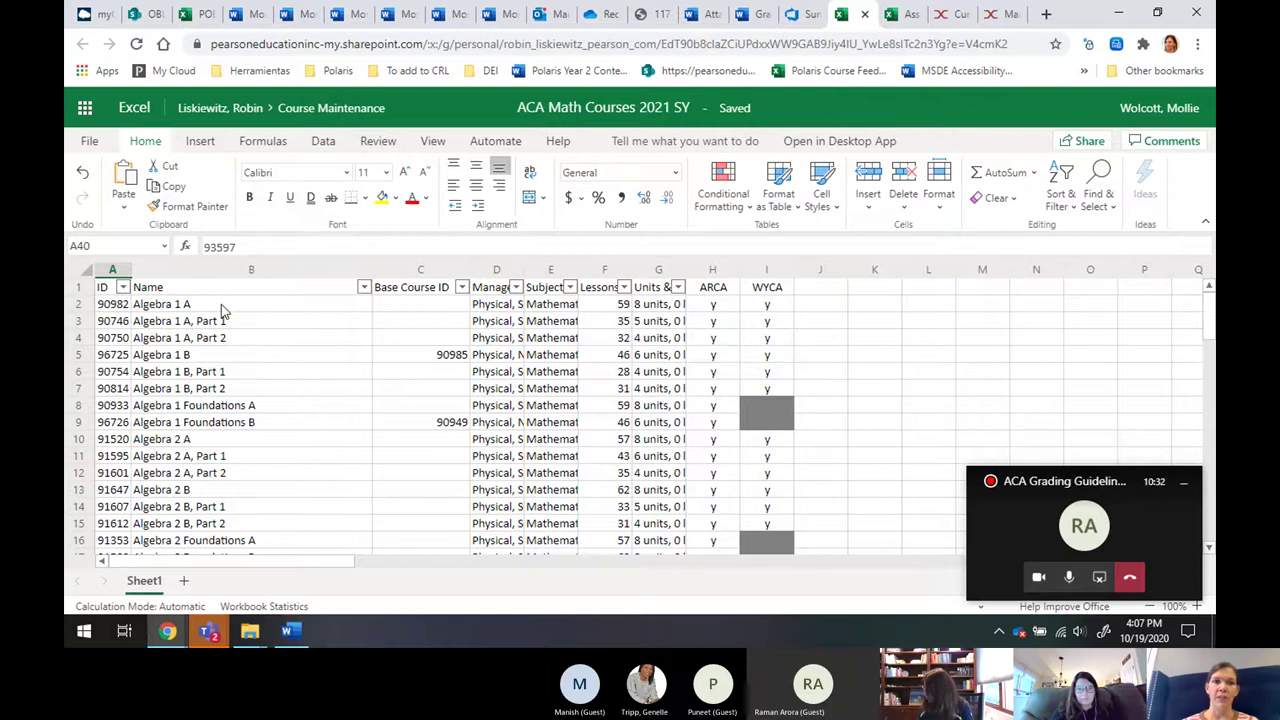
pyautogui.moveTo(184, 306); pyautogui.dragTo(254, 359)
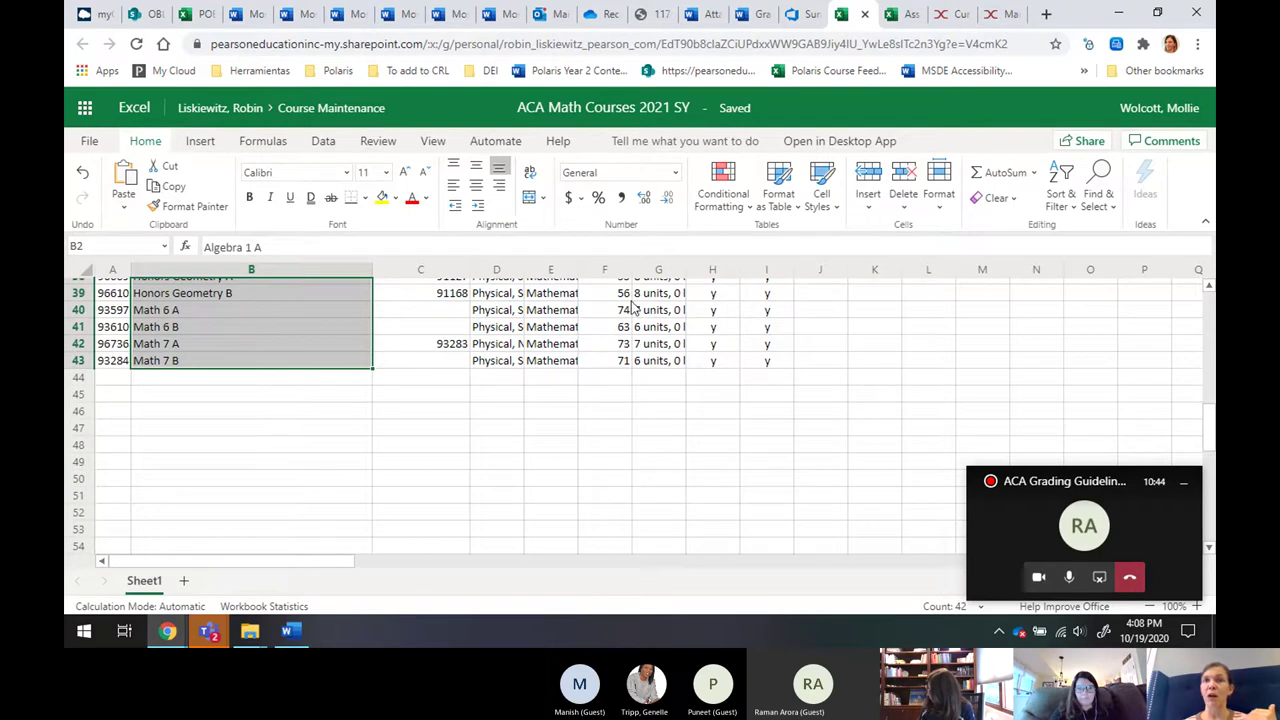
# View the Math 7 A Grading Guidelines PDF as an example and return to the start of the math course list.
pyautogui.click(645, 18)
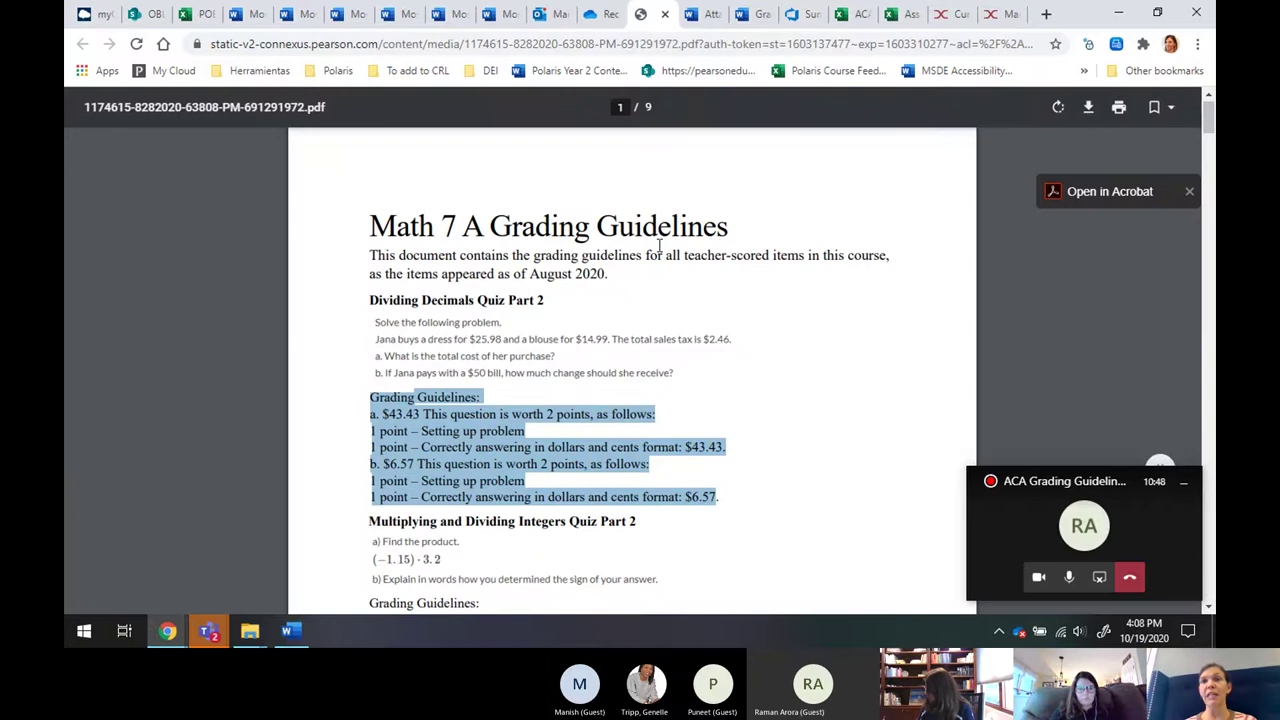
pyautogui.click(848, 20)
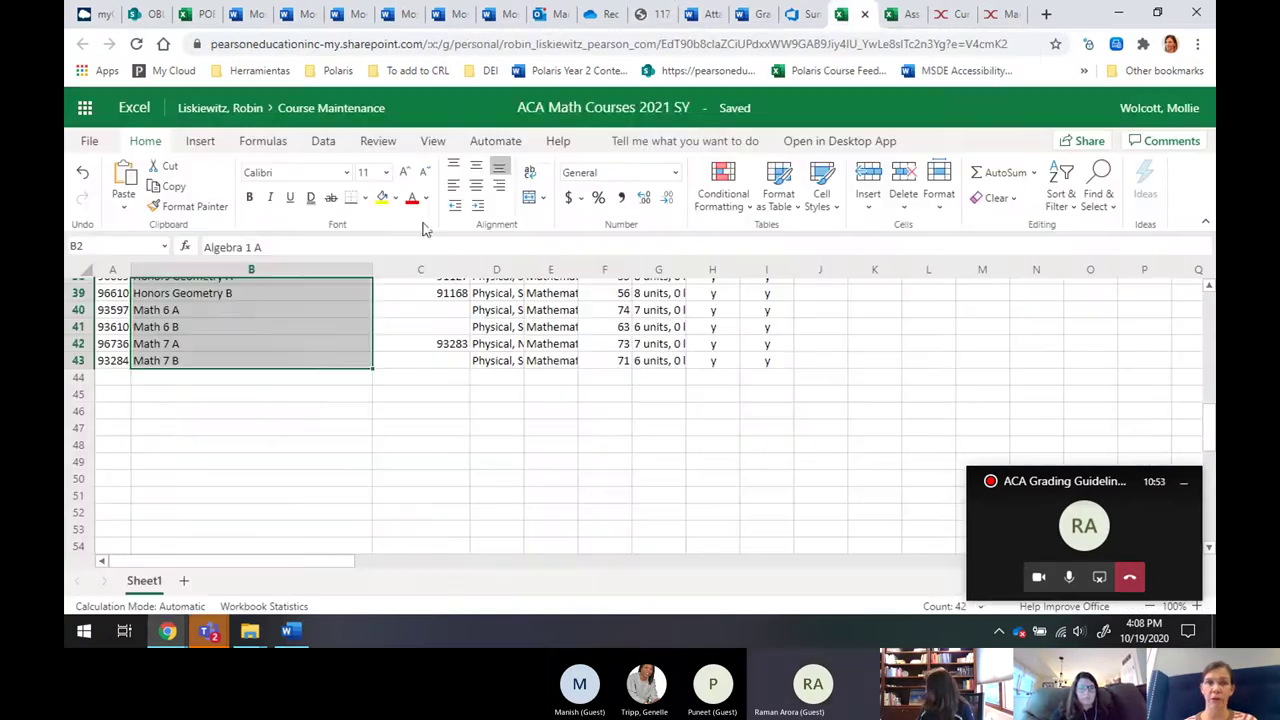
pyautogui.scroll(10, 322, 369)
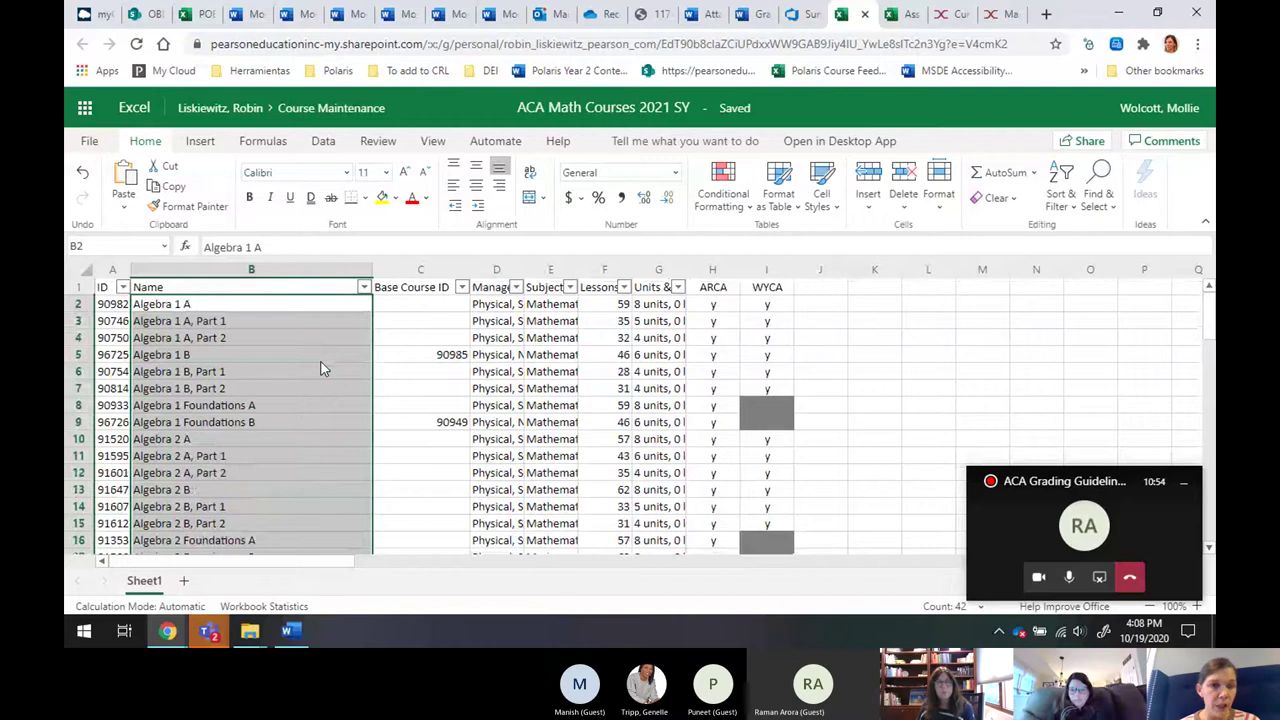
# Select the course ID 93597 of Math 6 A inside its cell in the ID column.
pyautogui.click(113, 305)
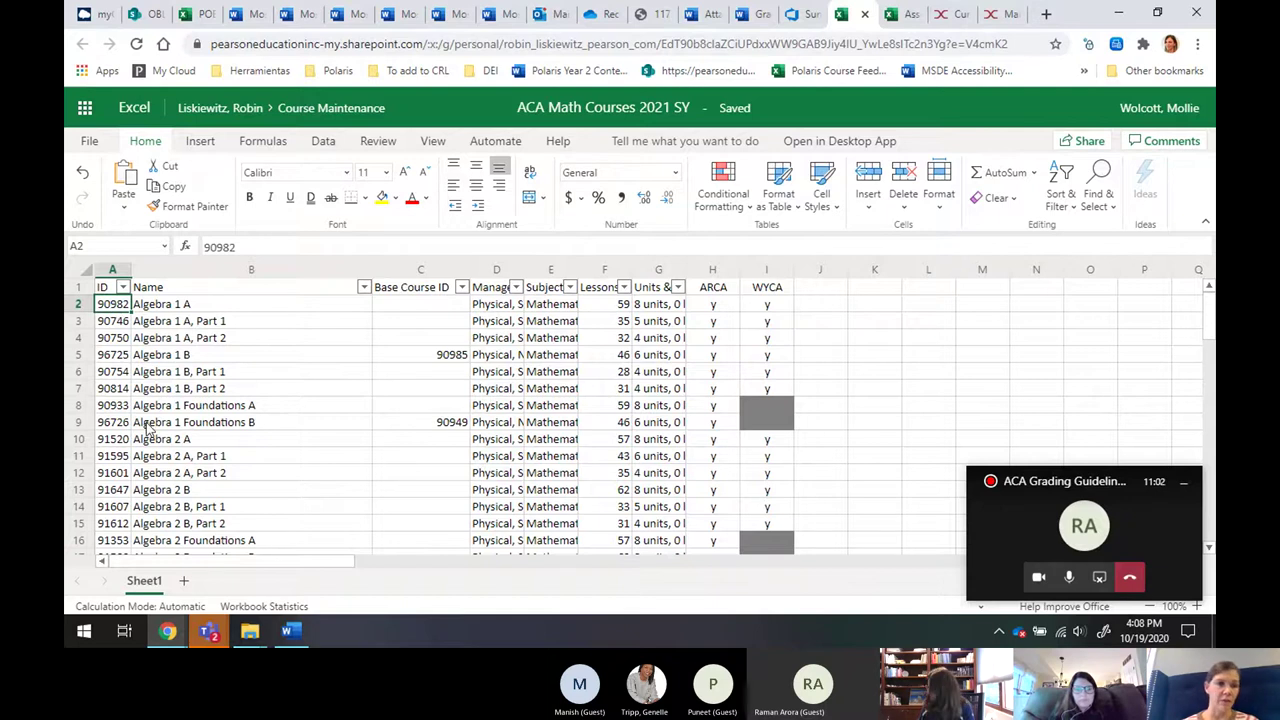
pyautogui.scroll(-10, 146, 429)
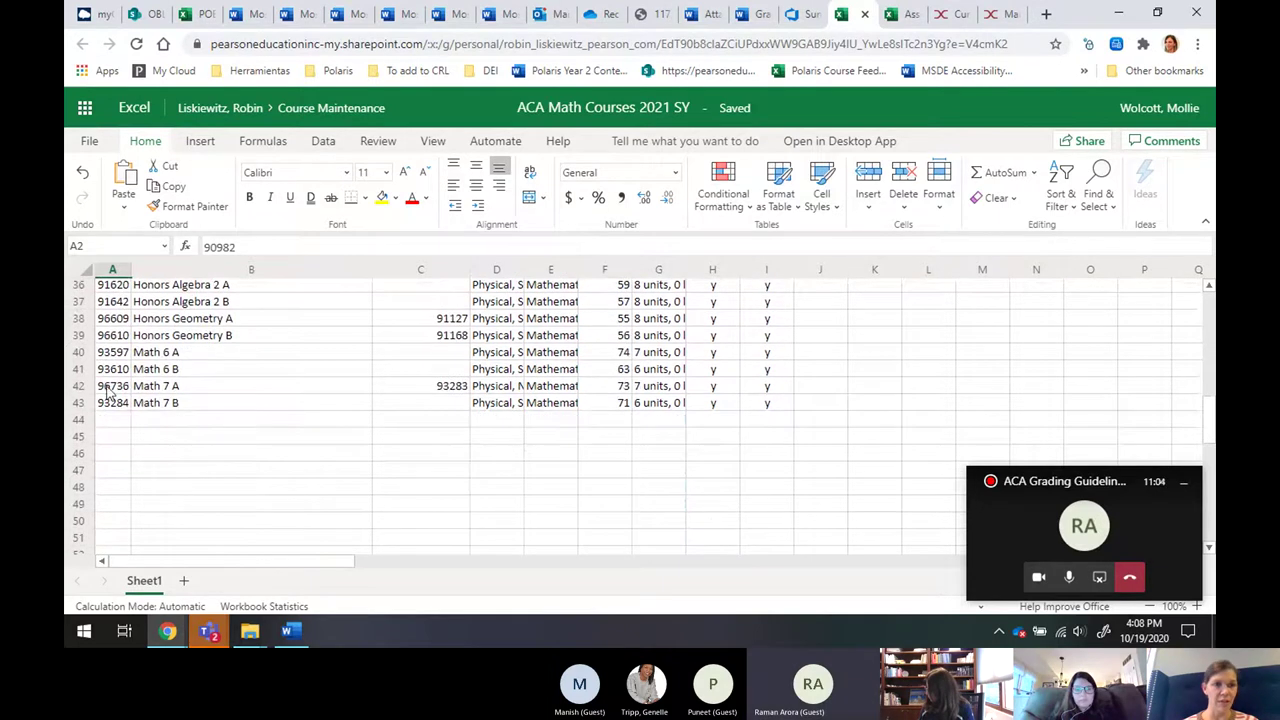
pyautogui.click(110, 388)
pyautogui.doubleClick(122, 352)
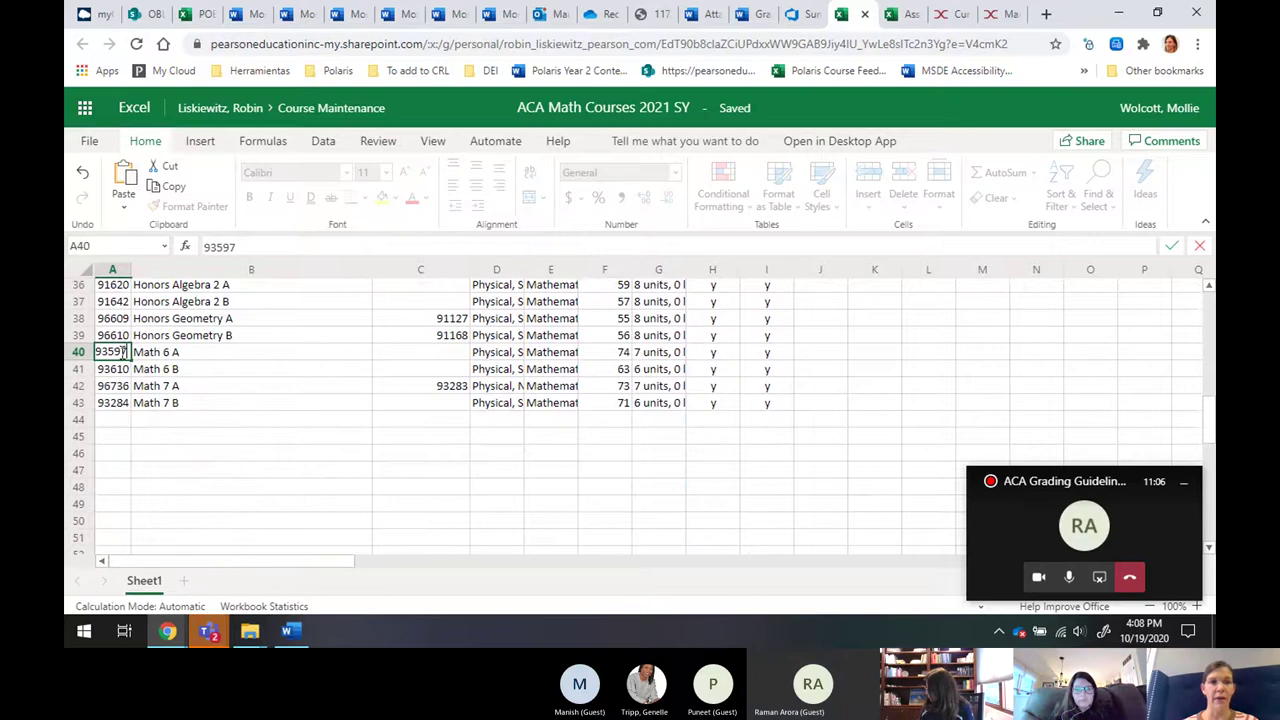
pyautogui.moveTo(122, 352); pyautogui.dragTo(76, 360)
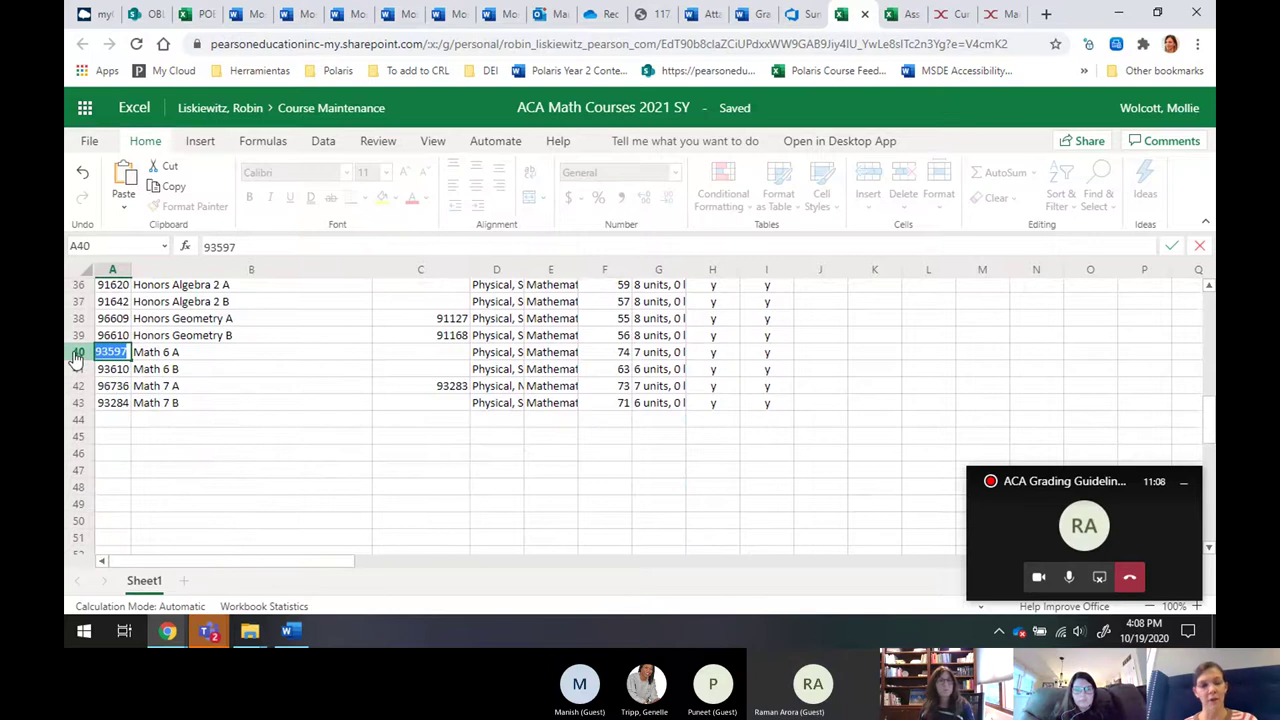
# Switch to Connexus and open the Course Manager from the home page.
pyautogui.click(955, 14)
pyautogui.moveTo(323, 324); pyautogui.dragTo(163, 323)
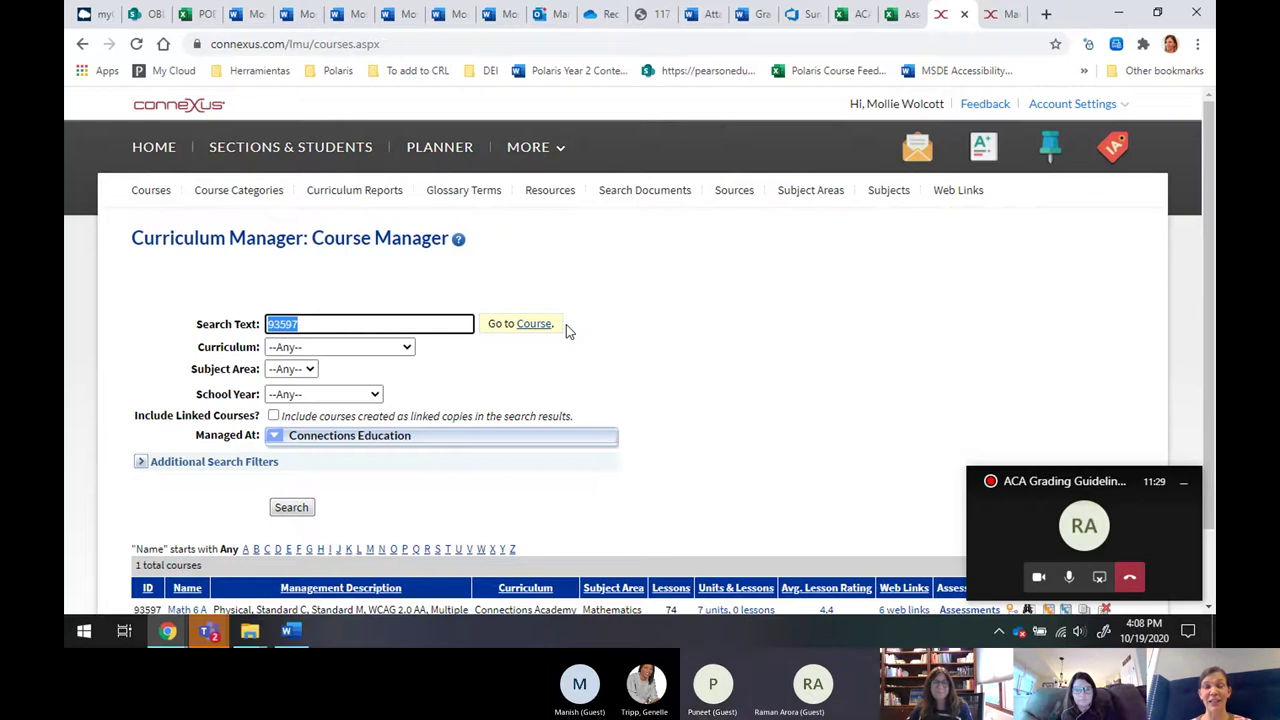
pyautogui.click(750, 298)
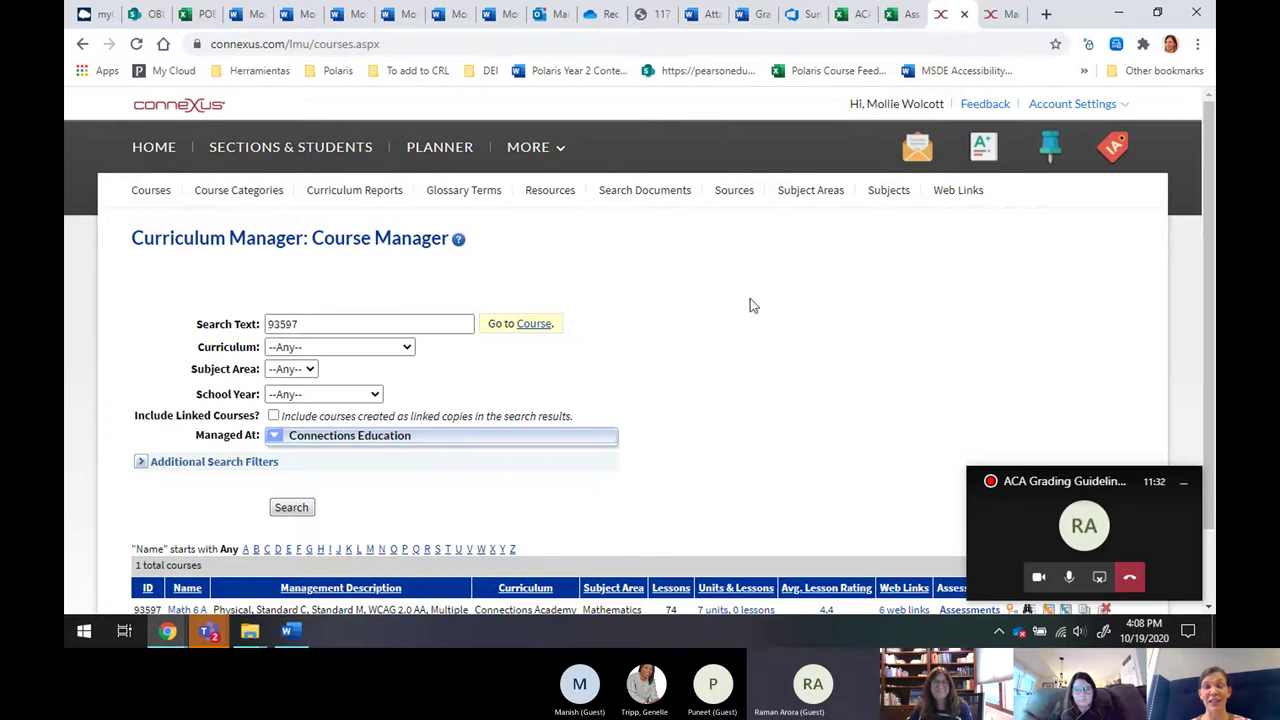
pyautogui.click(162, 146)
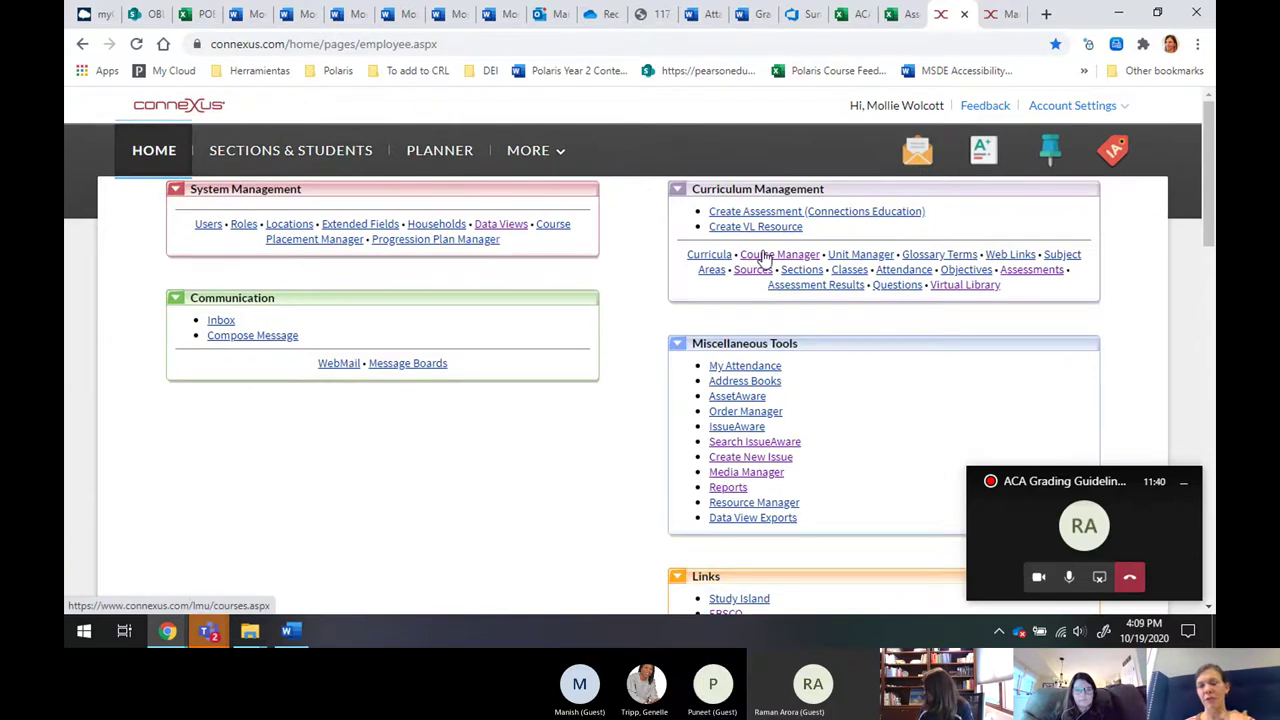
pyautogui.click(763, 257)
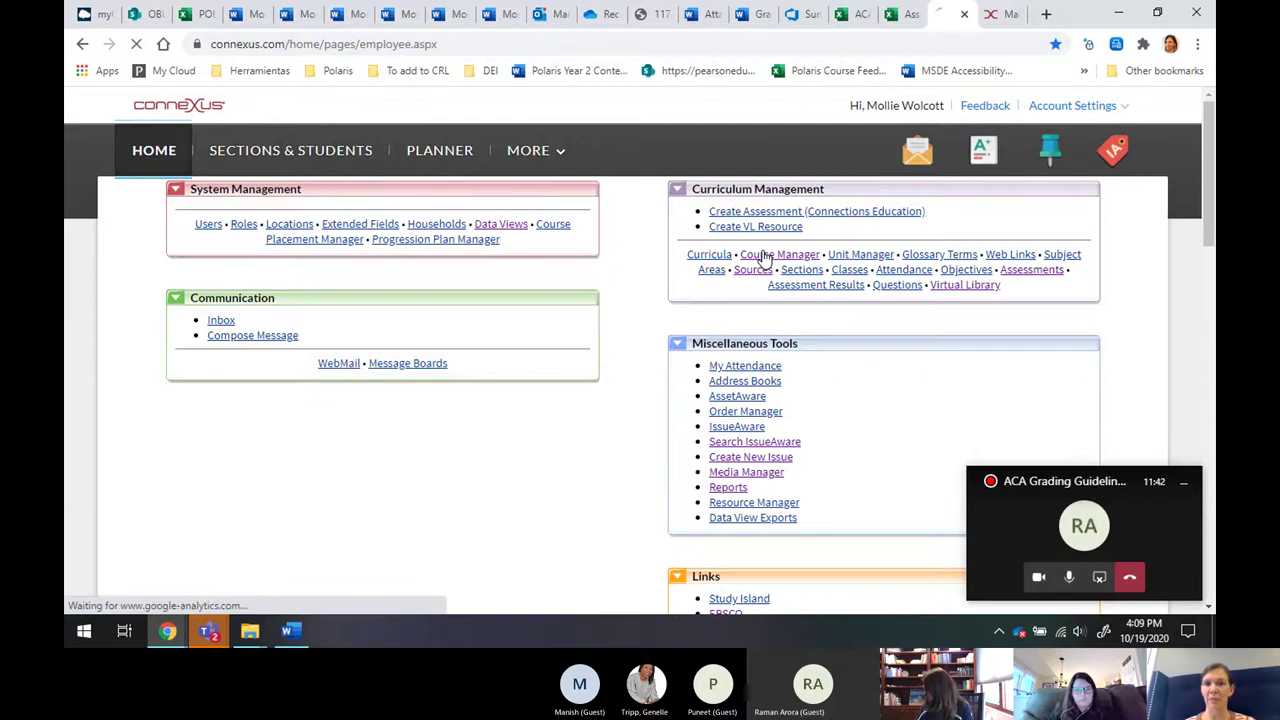
# Search the Course Manager for course ID 93597 and minimize the meeting window covering the results.
pyautogui.click(320, 322)
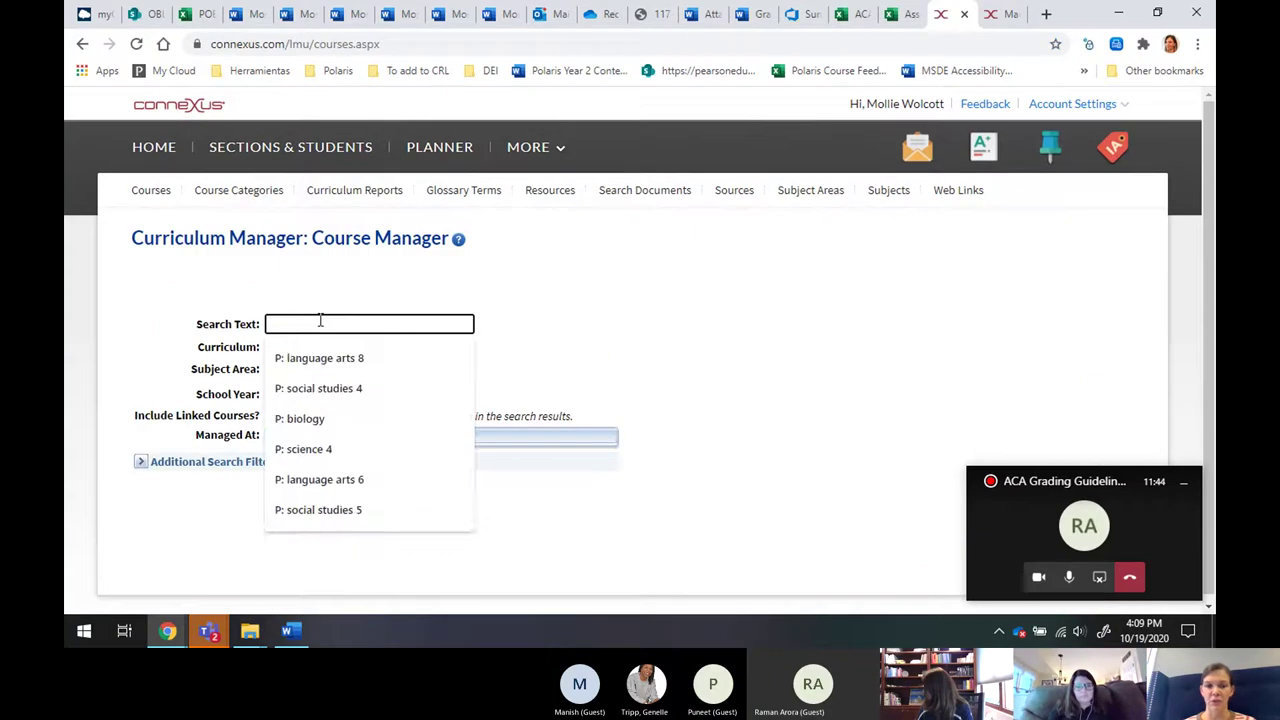
pyautogui.write('93597')
pyautogui.click(291, 507)
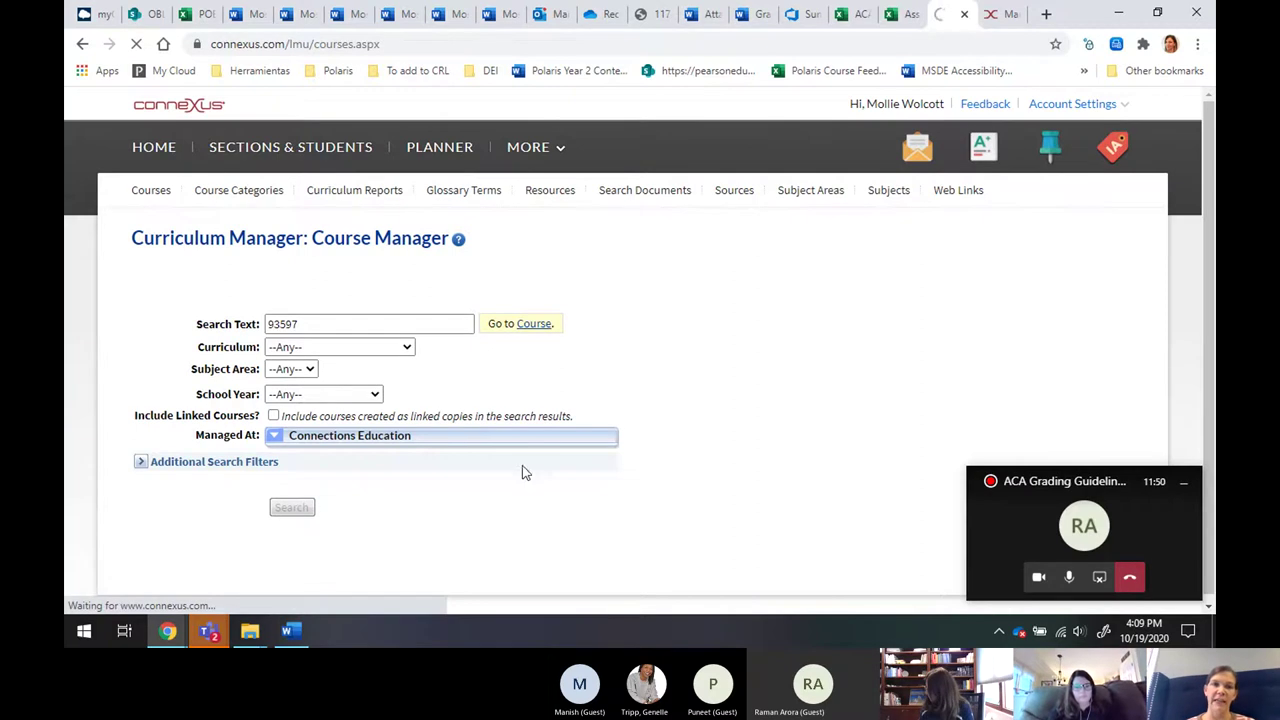
pyautogui.scroll(-2, 789, 443)
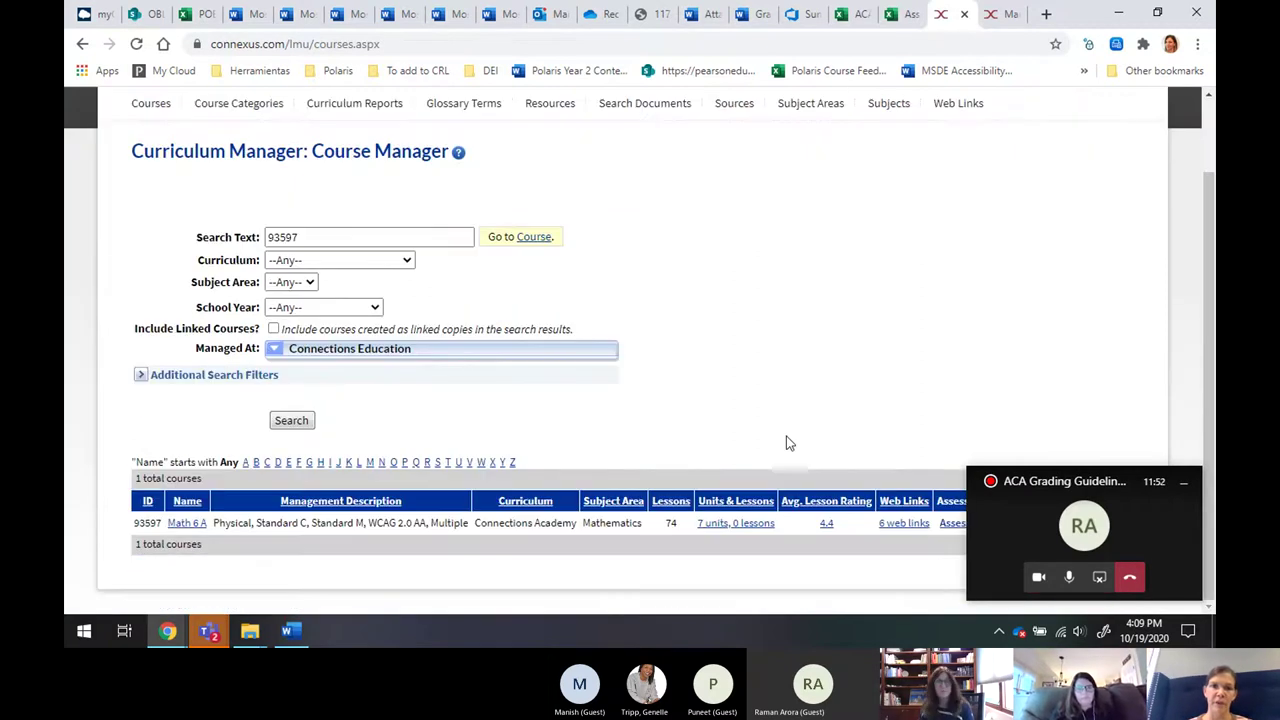
pyautogui.click(1184, 482)
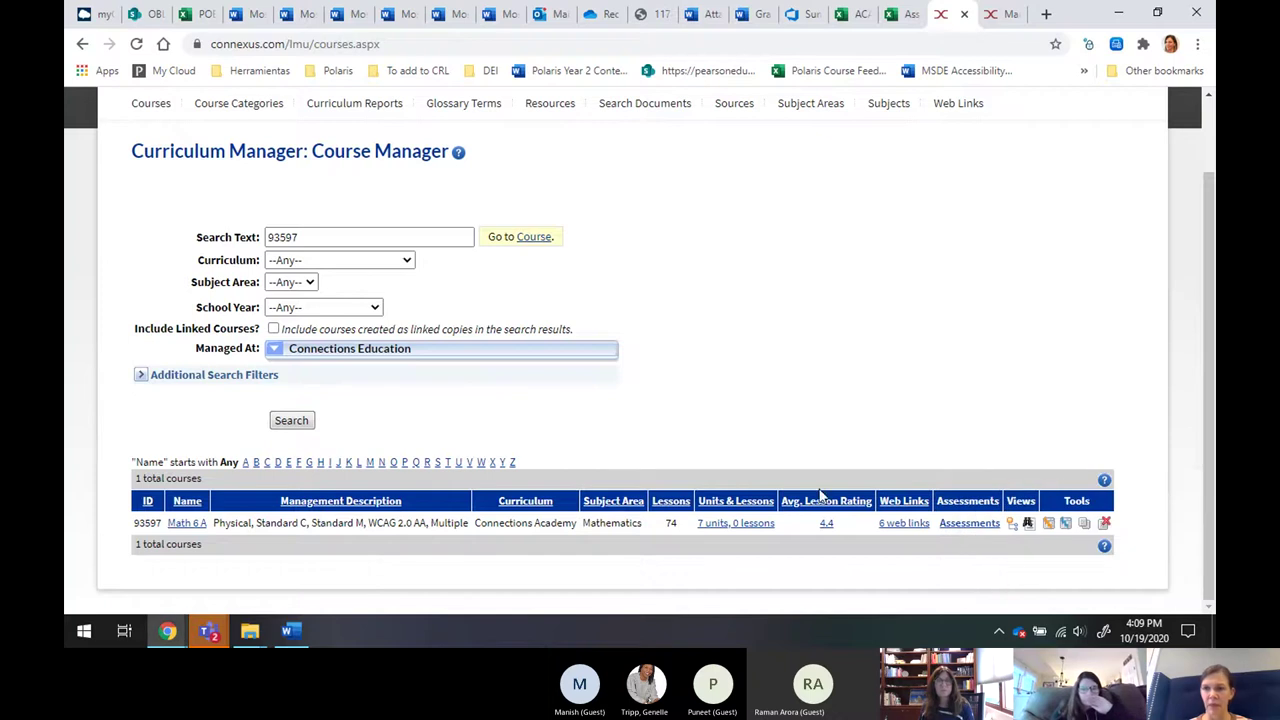
# Open the Math 6 A course in the lesson viewer, maximize its window and widen the course tree.
pyautogui.click(1027, 522)
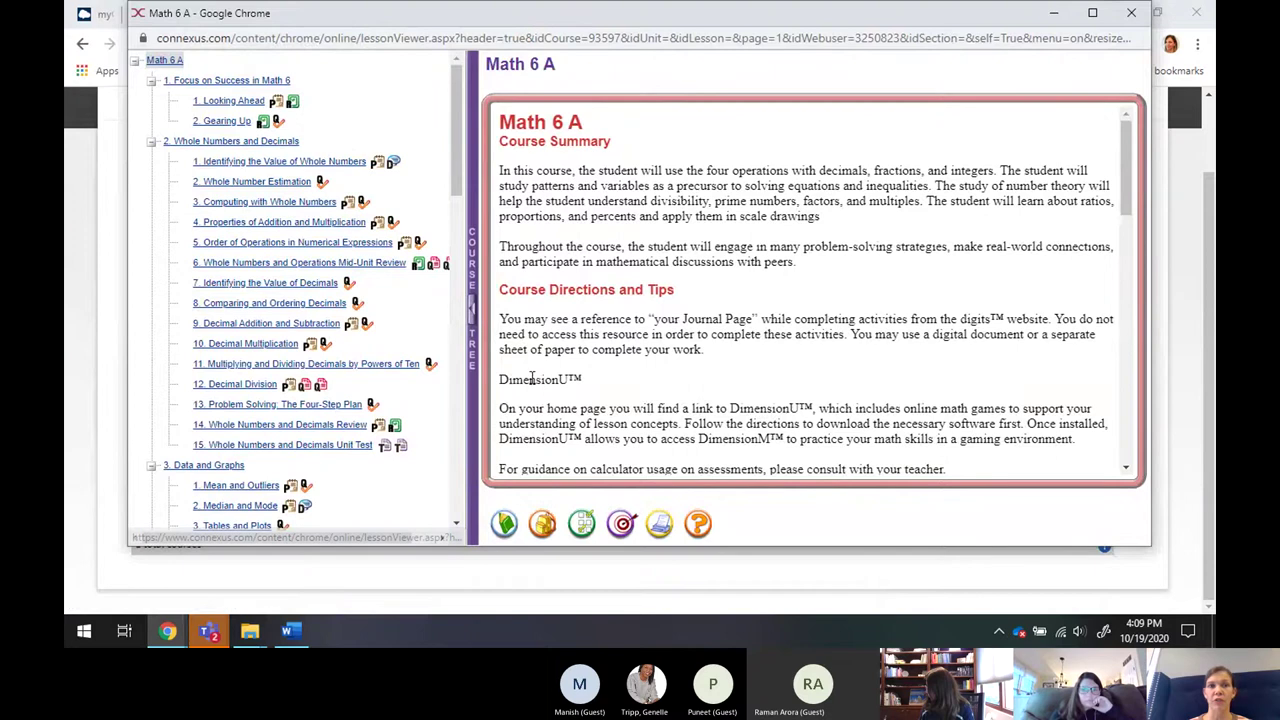
pyautogui.click(1094, 13)
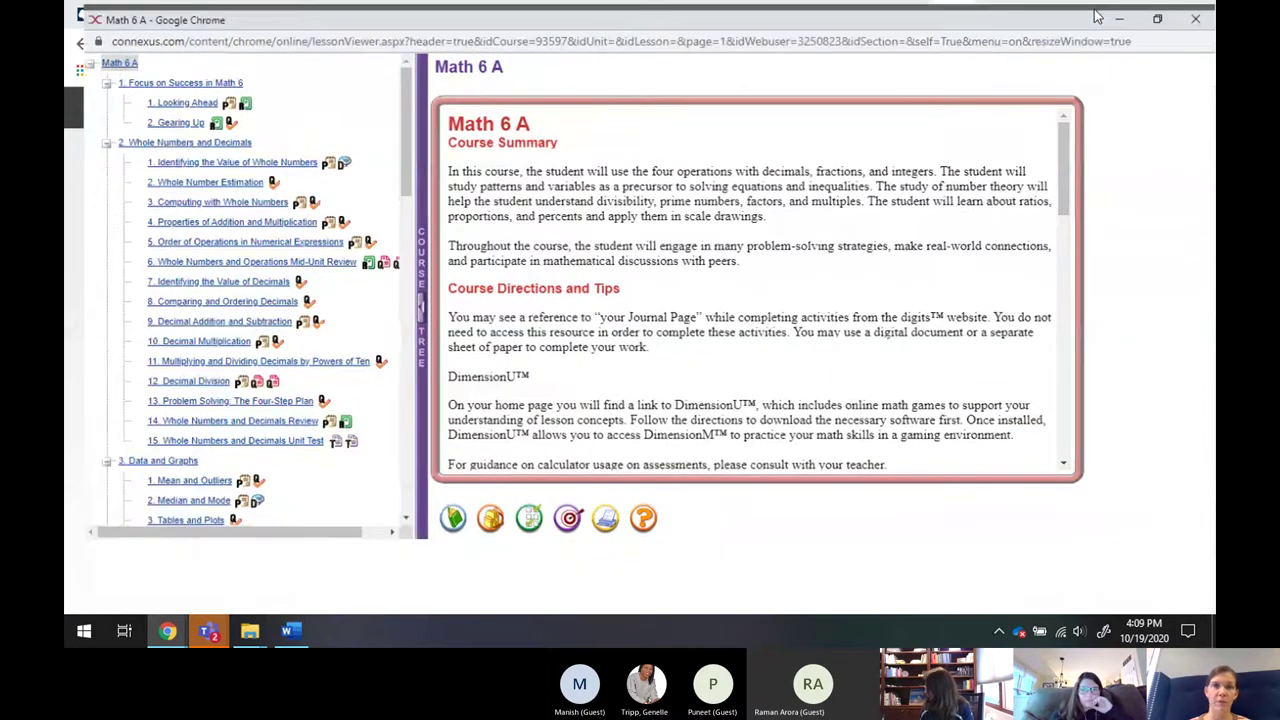
pyautogui.moveTo(407, 266); pyautogui.dragTo(458, 312)
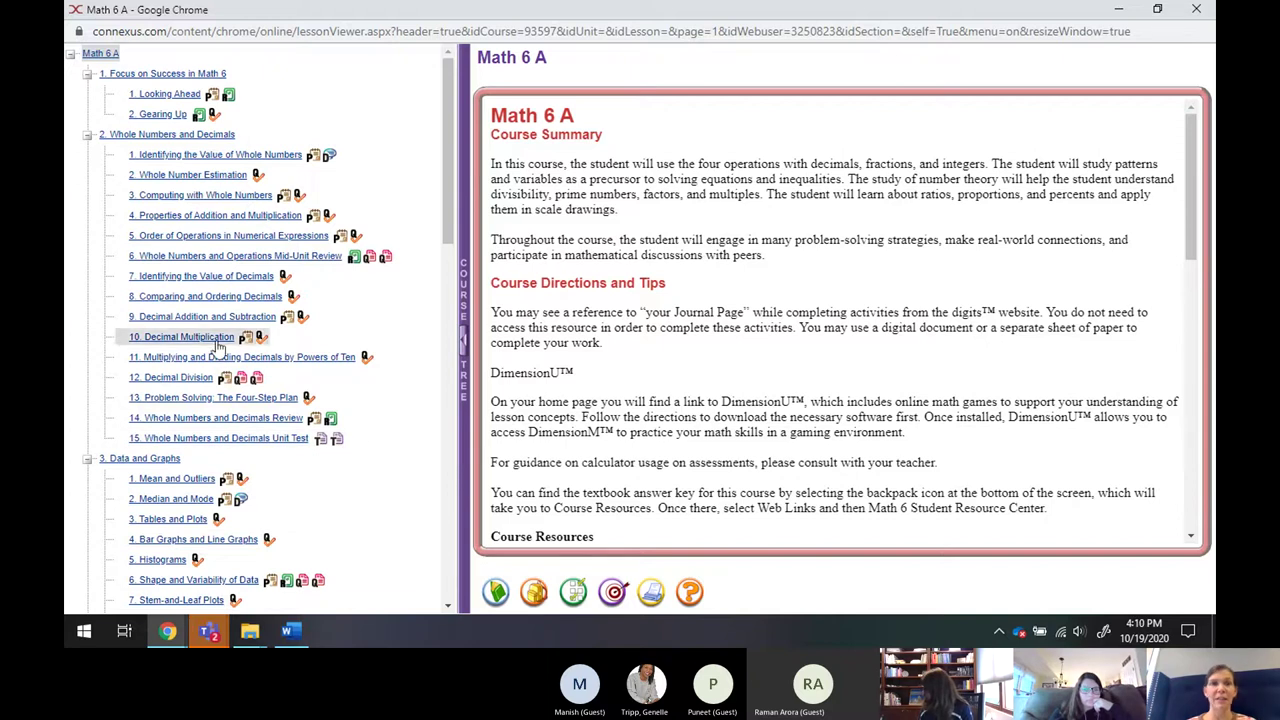
# Open the Whole Numbers and Operations Mid-Unit Review lesson in Unit 2 and advance to its Reflection assessment on page 5.
pyautogui.click(219, 258)
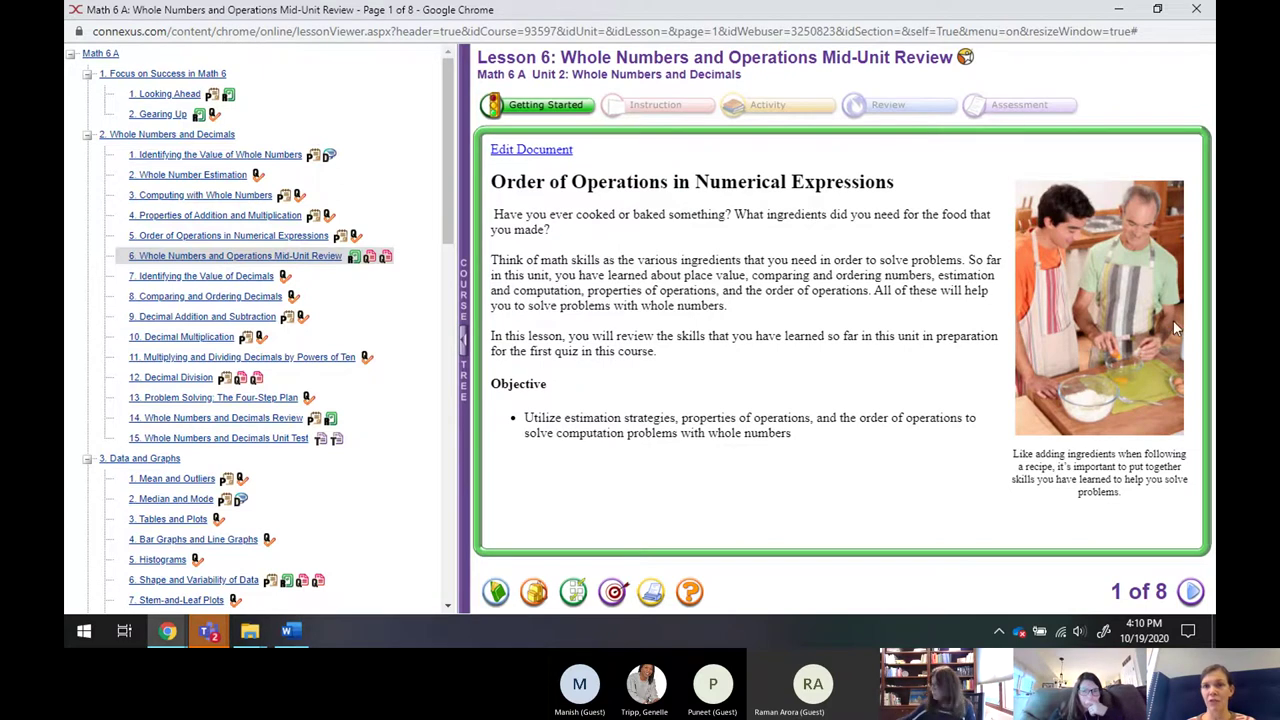
pyautogui.click(1192, 591)
pyautogui.click(1192, 591)
pyautogui.click(1192, 591)
pyautogui.click(1192, 592)
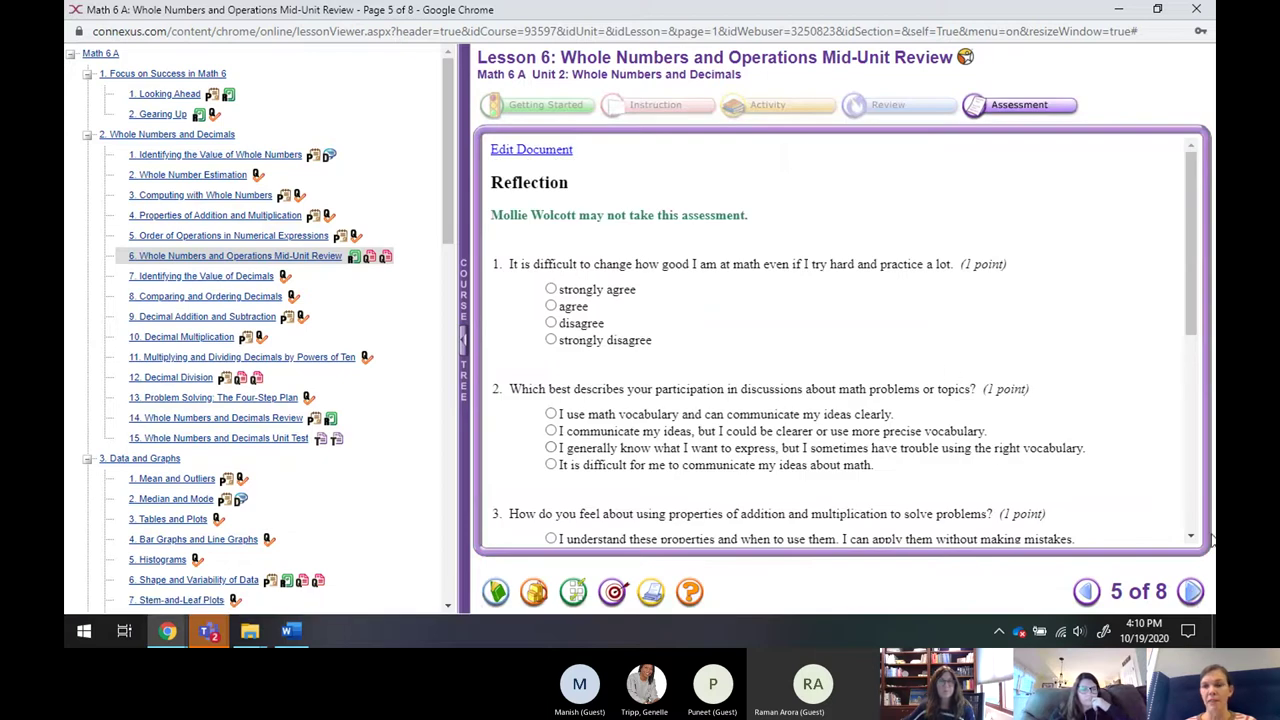
pyautogui.moveTo(1196, 268); pyautogui.dragTo(1210, 222)
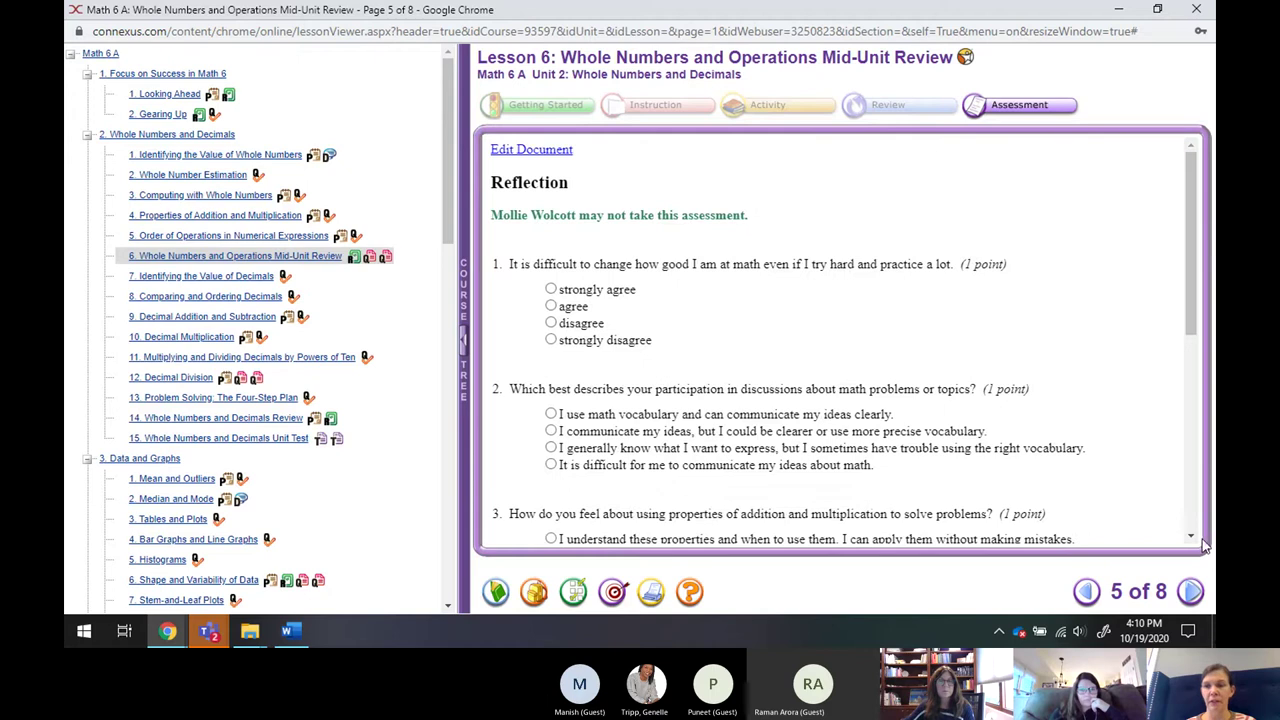
# Look over the Mid-Unit Review Quiz Part 1 questions and advance to the Quiz Part 2 page.
pyautogui.click(1189, 592)
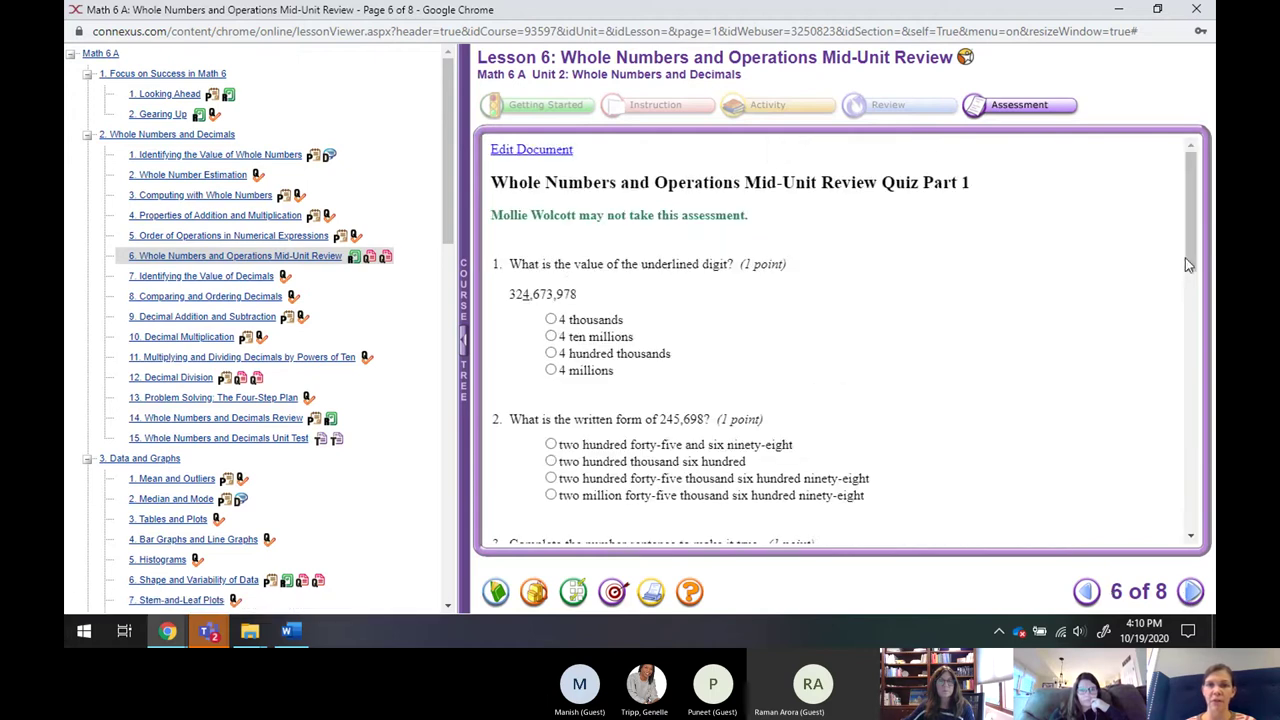
pyautogui.moveTo(1196, 234)
pyautogui.mouseDown()
pyautogui.moveTo(1200, 486)
pyautogui.moveTo(1210, 244)
pyautogui.mouseUp()
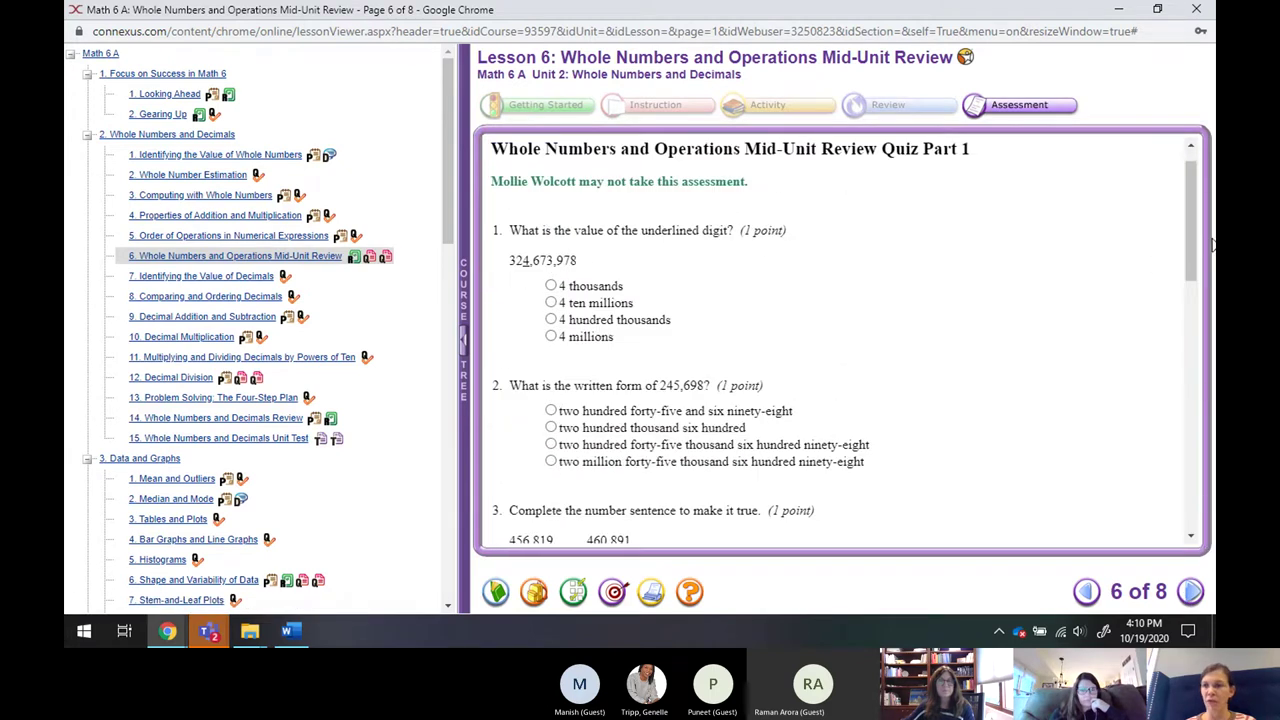
pyautogui.click(1189, 592)
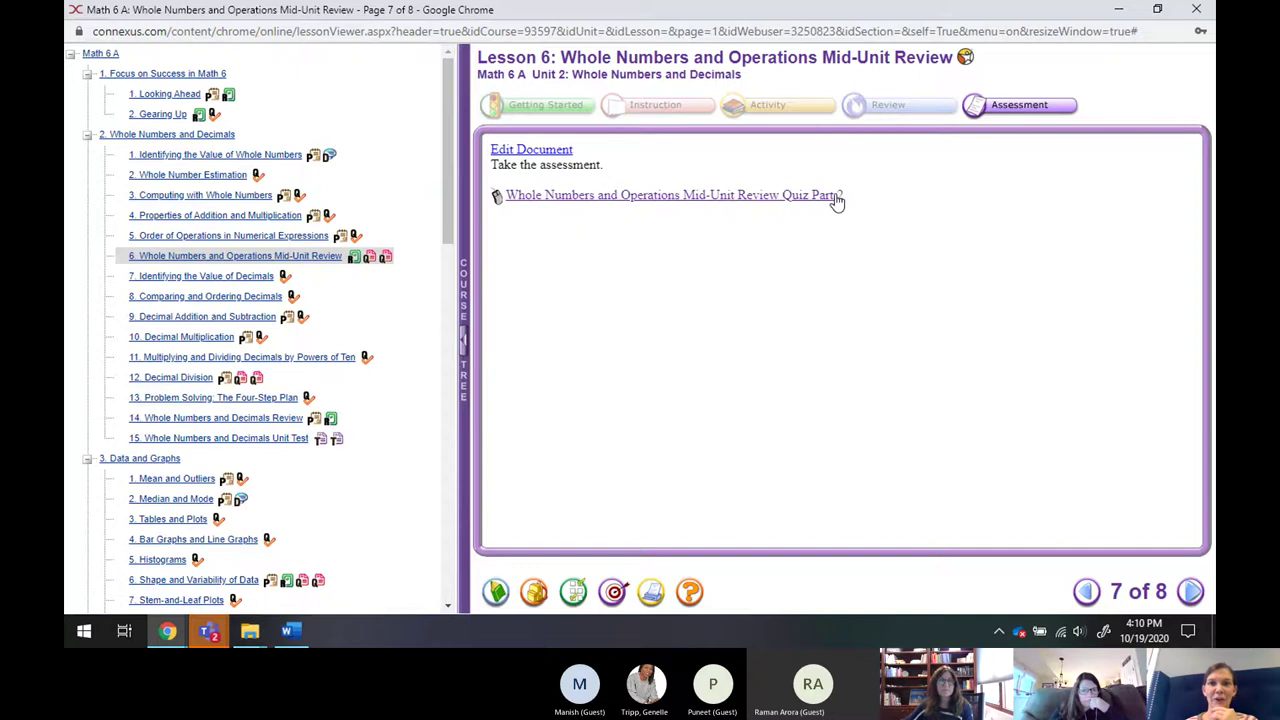
# Open the Mid-Unit Review Quiz Part 2 preview, select assessment ID 1482776 in its address, and return to the Course Manager.
pyautogui.click(567, 197)
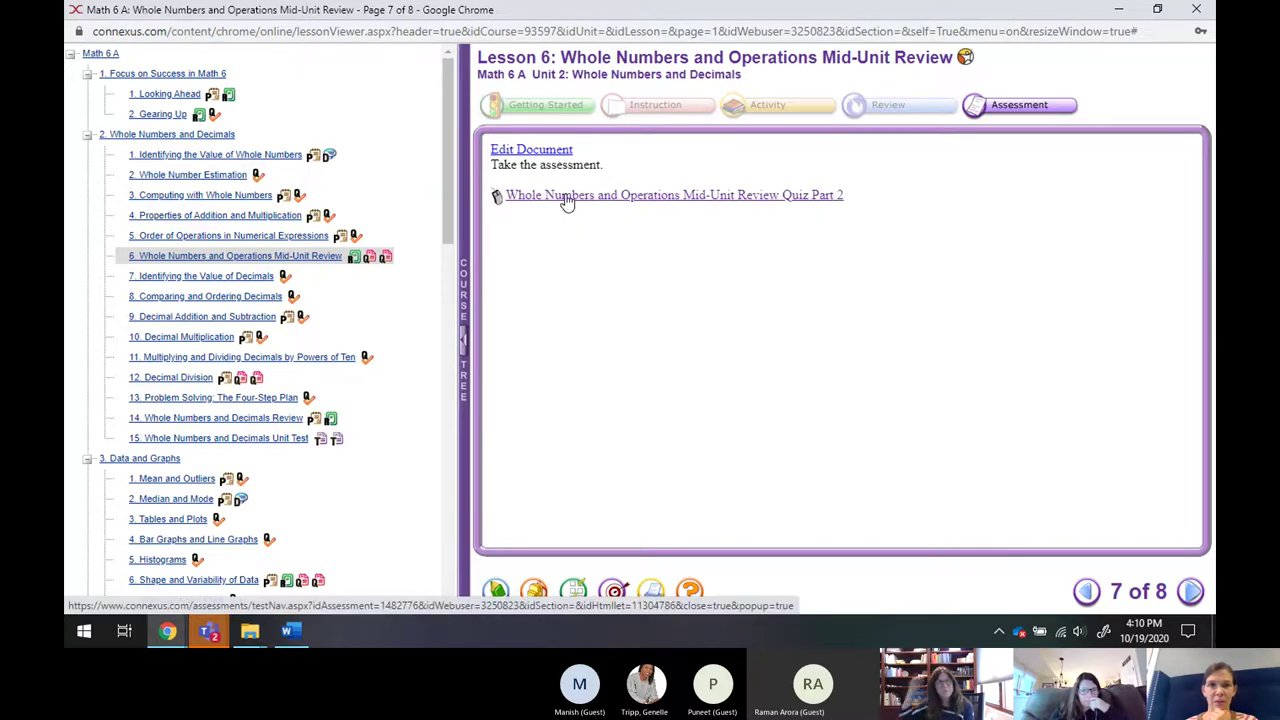
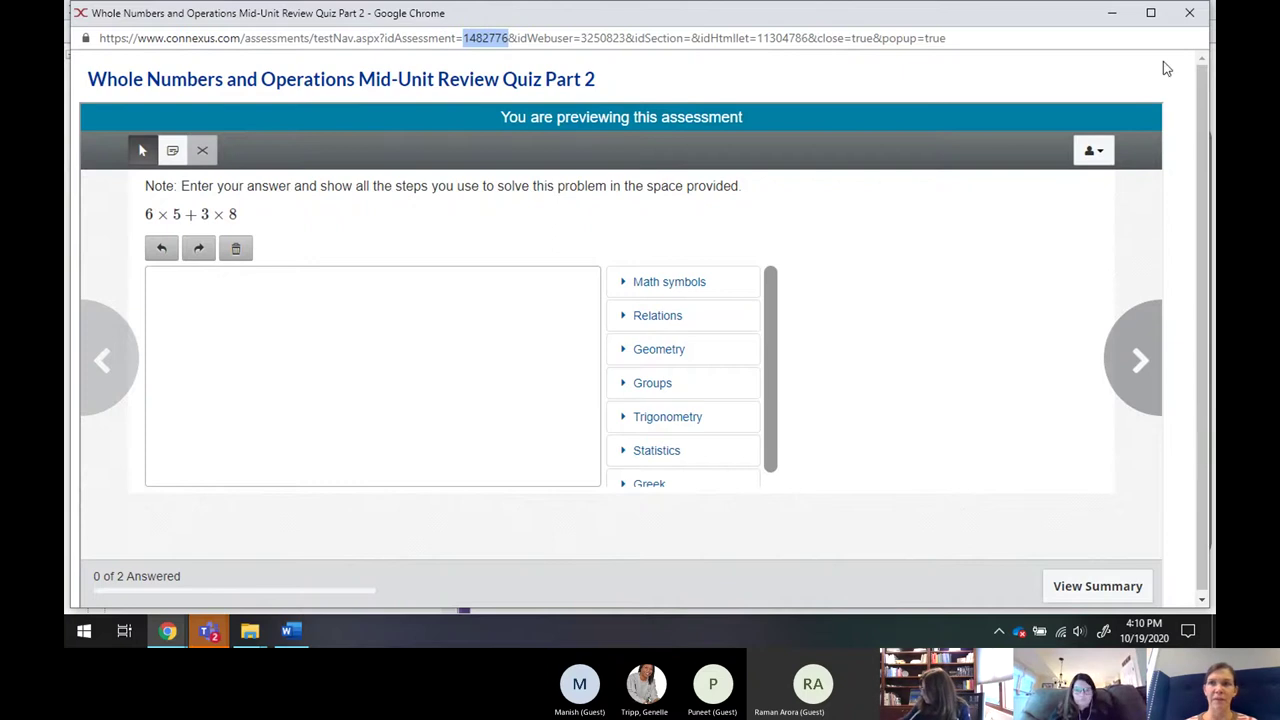
pyautogui.click(1112, 18)
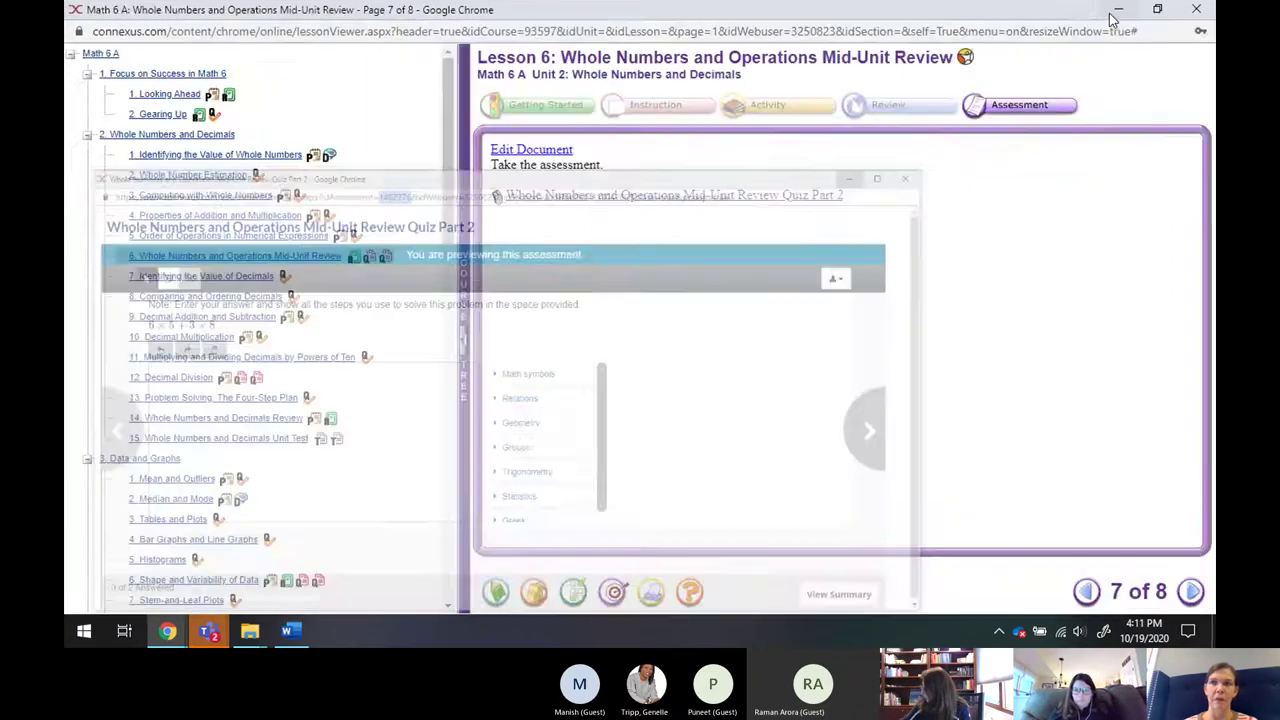
pyautogui.click(1116, 12)
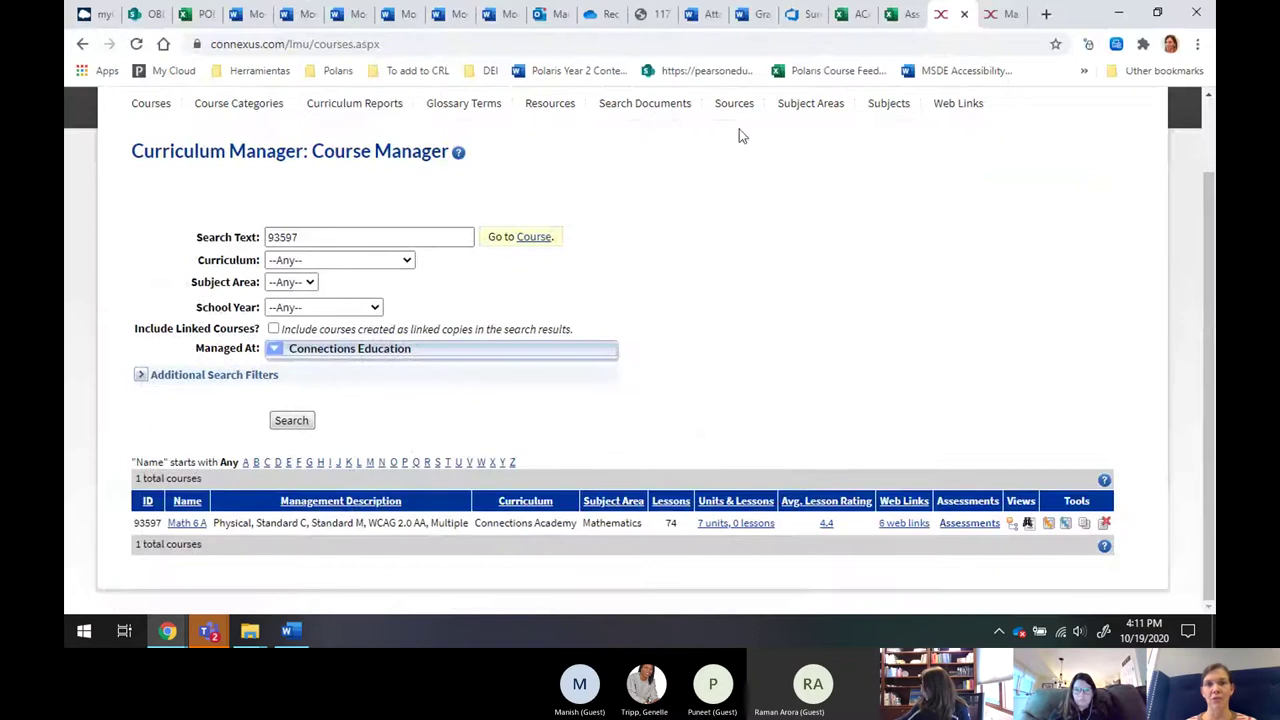
# Open the Assessment Manager from the Connexus home page and search for assessment 1482776.
pyautogui.scroll(1, 702, 325)
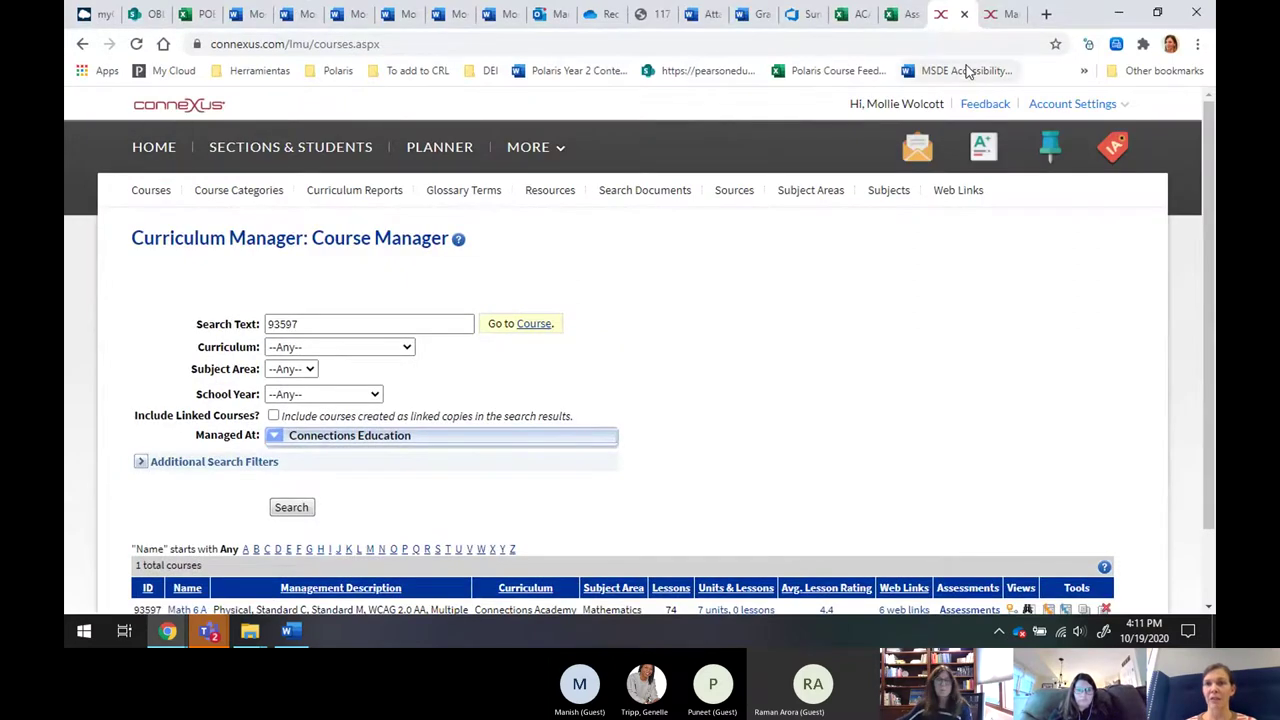
pyautogui.click(995, 16)
pyautogui.scroll(5, 573, 270)
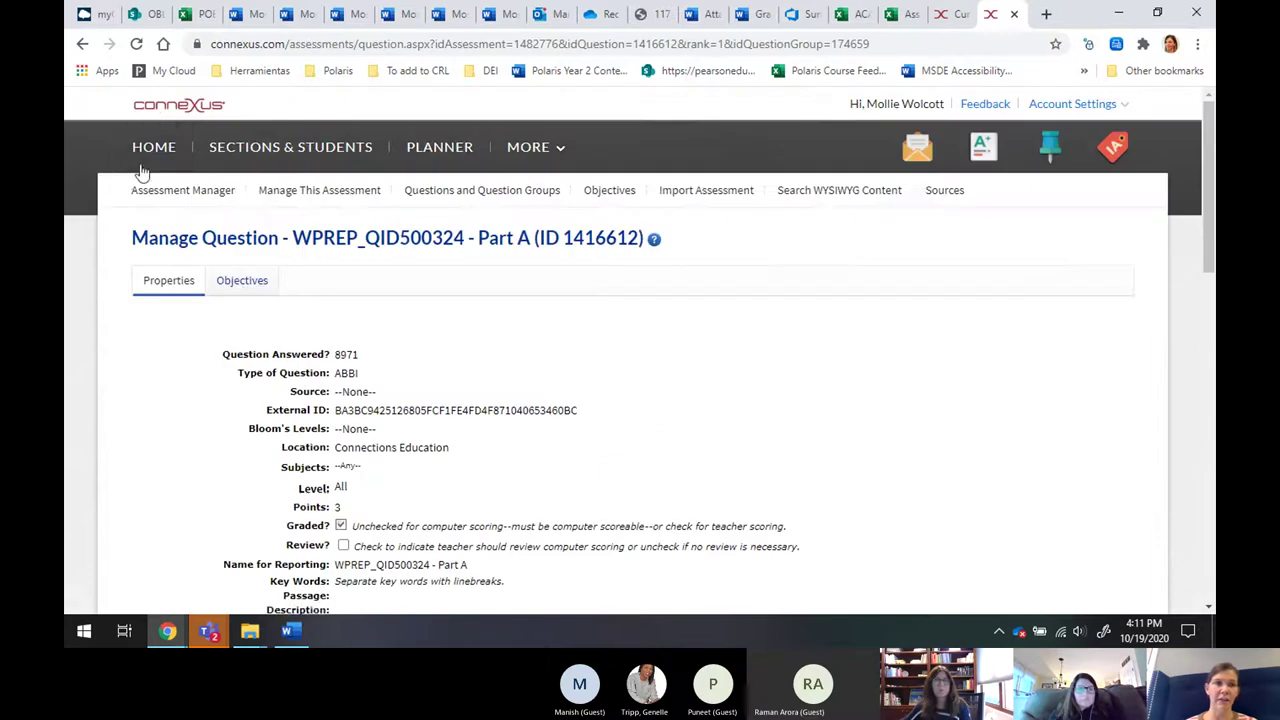
pyautogui.click(160, 150)
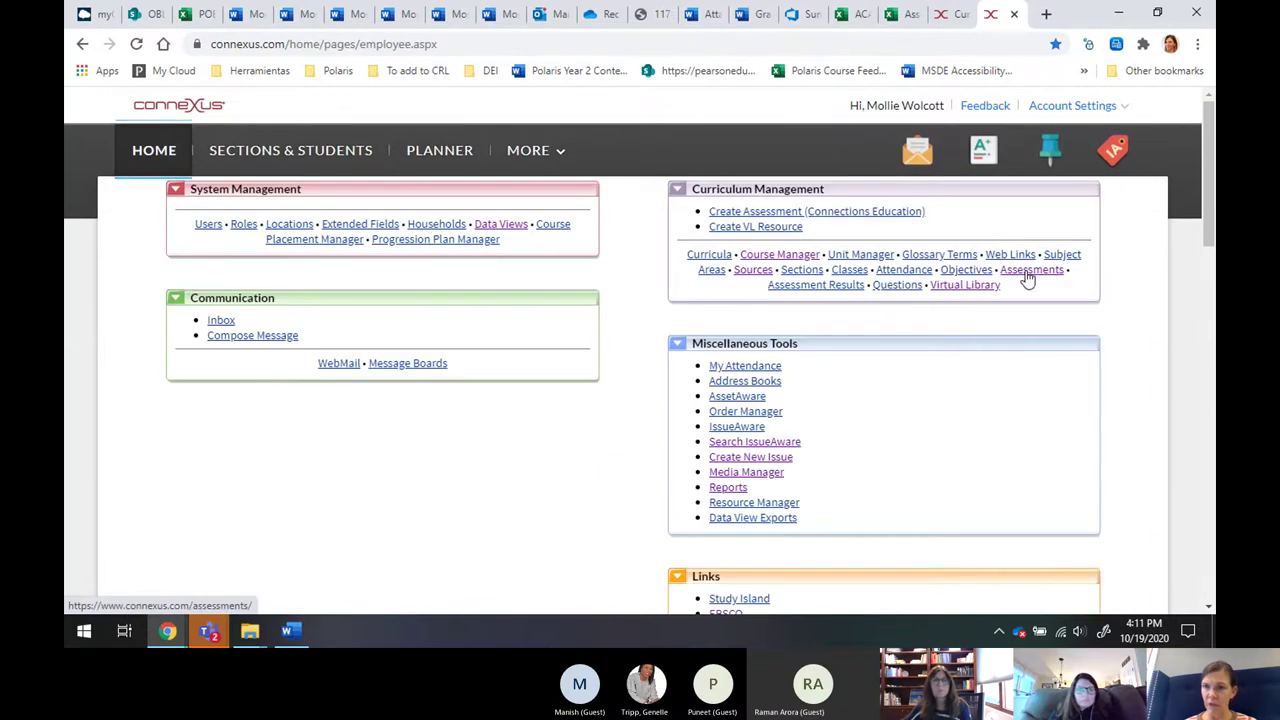
pyautogui.click(1030, 270)
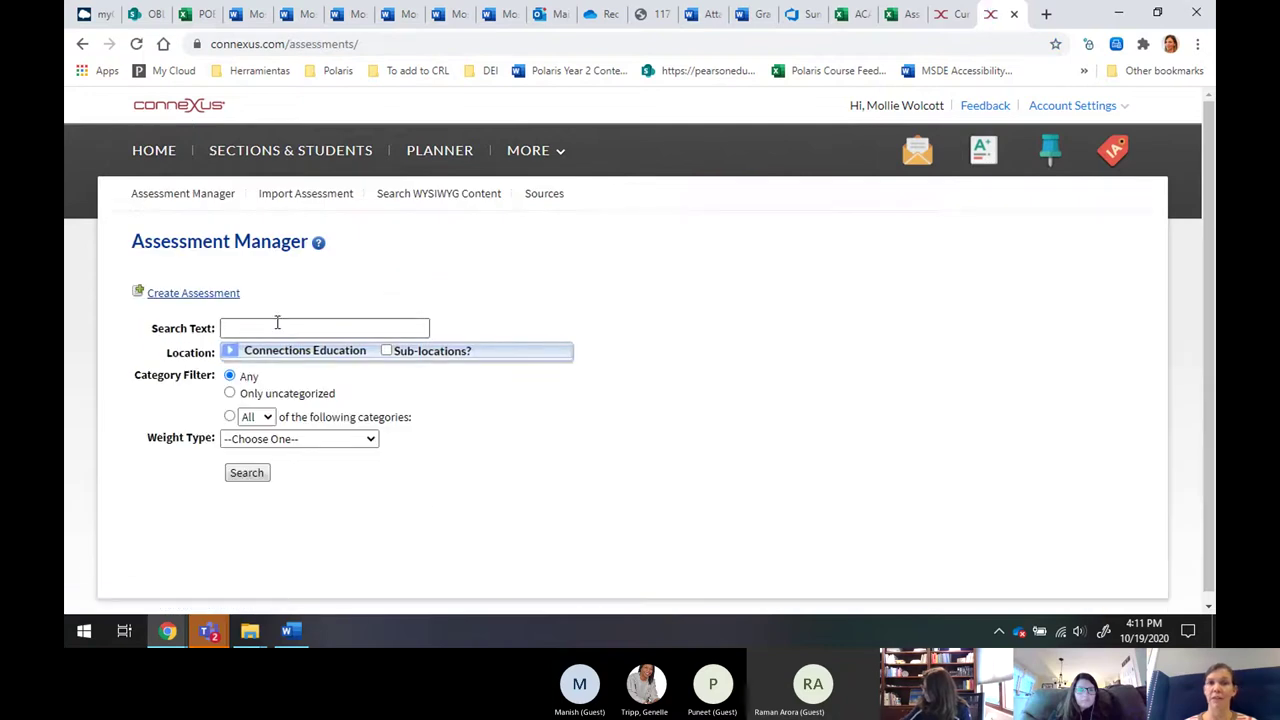
pyautogui.click(277, 325)
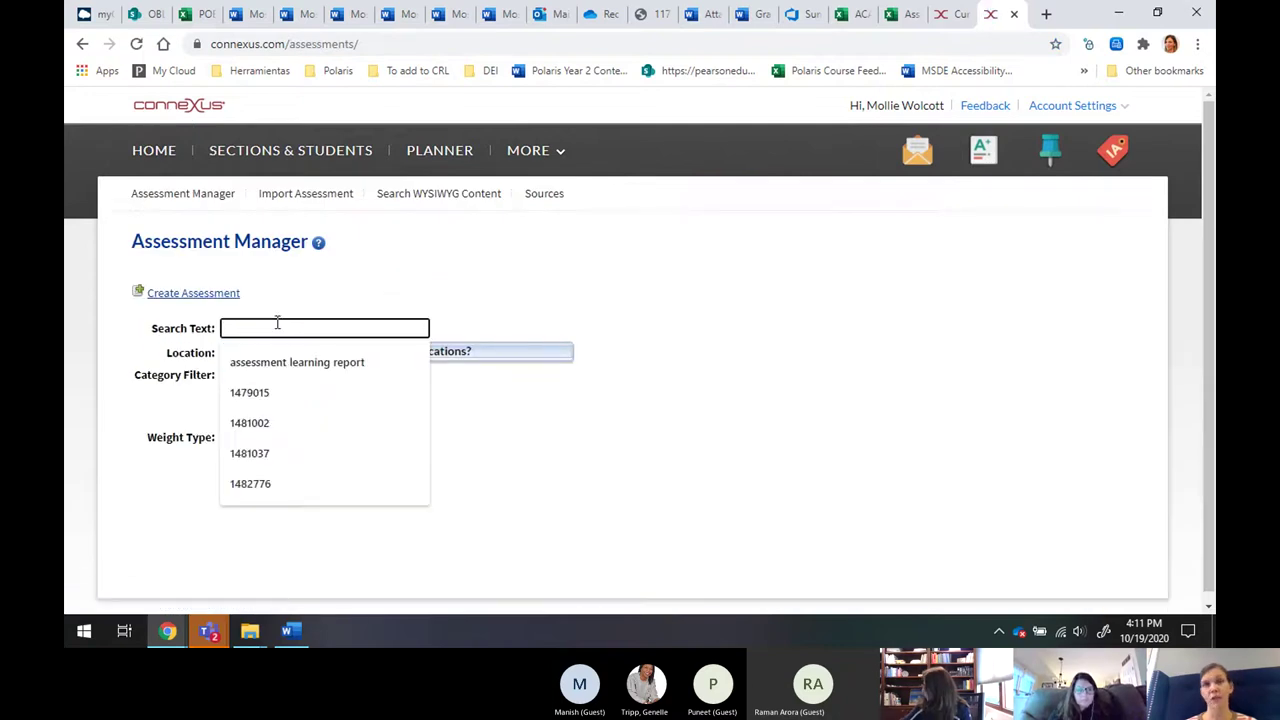
pyautogui.write('1482776')
pyautogui.press('Return')
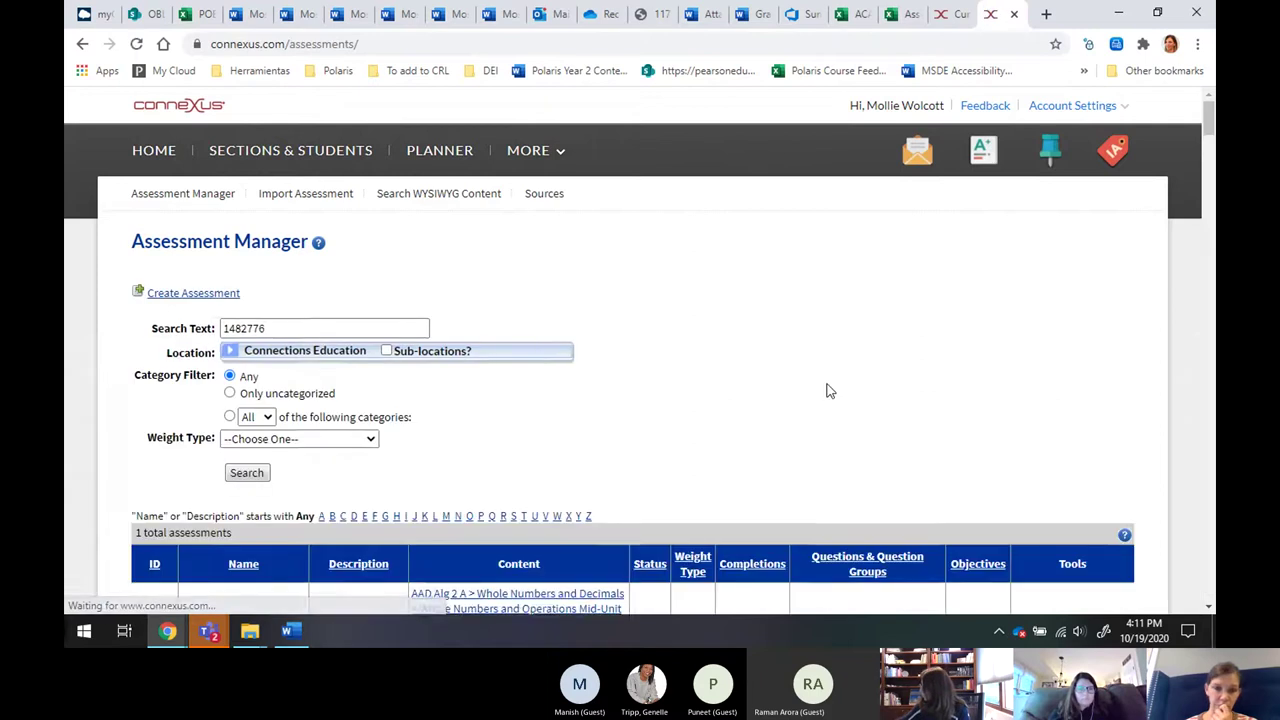
# Find the Mid-Unit Review Quiz Part 2 entry in the search results and open its questions and question groups.
pyautogui.scroll(-3, 826, 391)
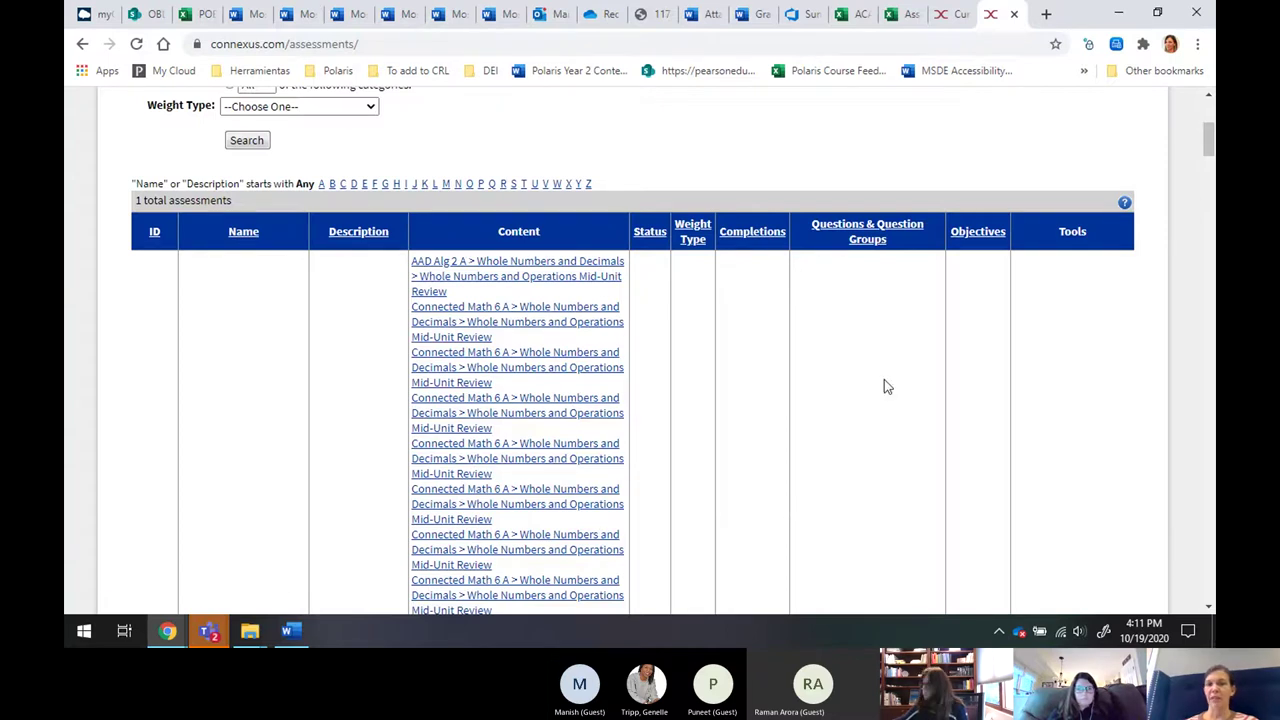
pyautogui.scroll(-3, 928, 360)
pyautogui.scroll(5, 928, 360)
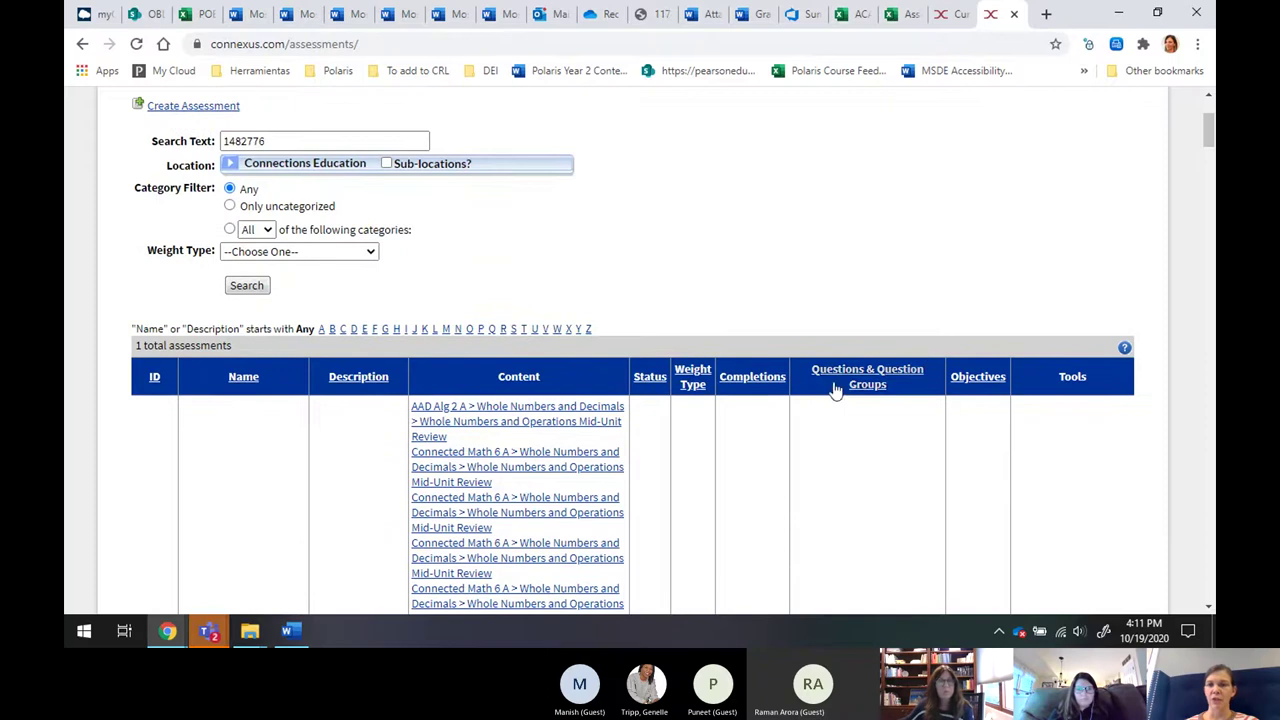
pyautogui.scroll(-1, 857, 497)
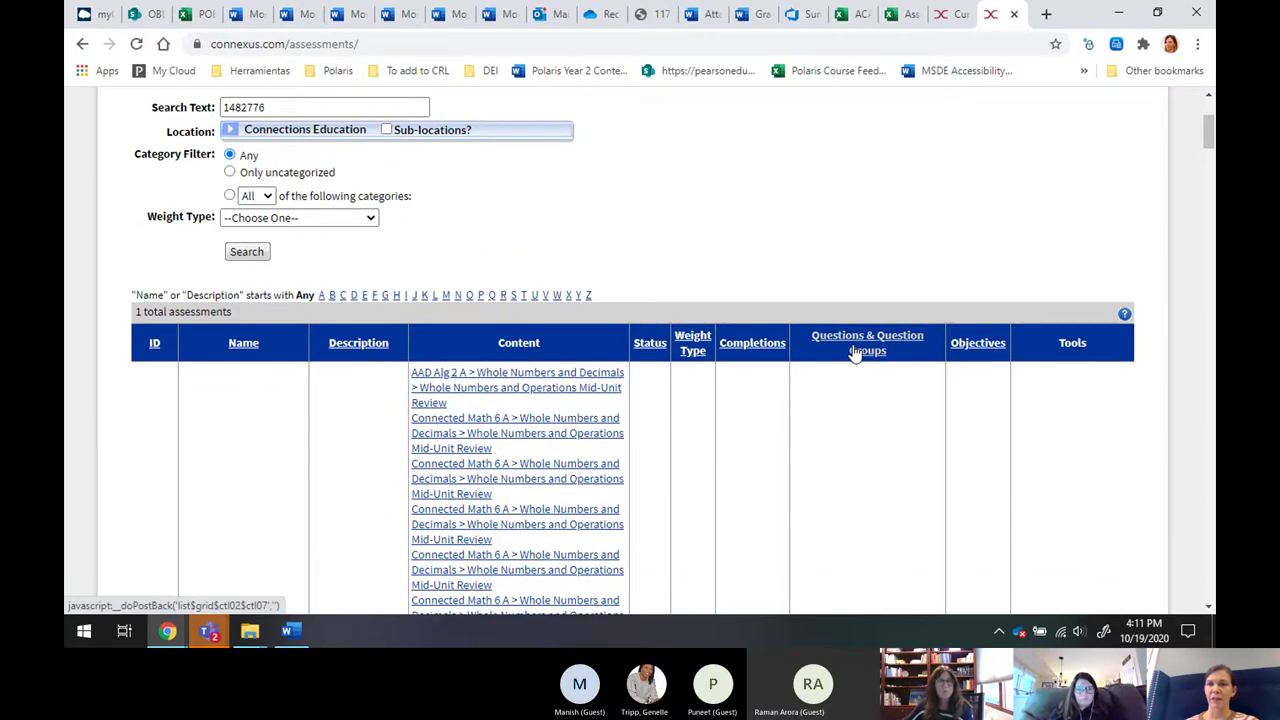
pyautogui.scroll(-10, 826, 457)
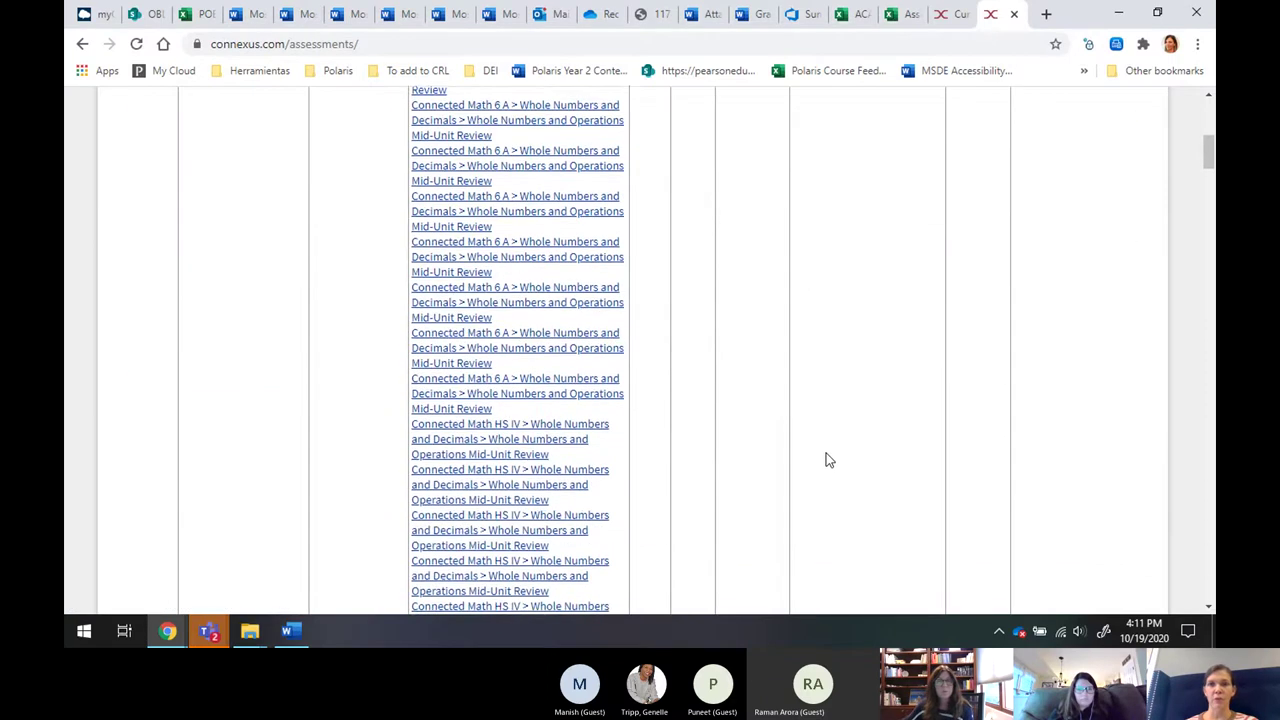
pyautogui.scroll(-10, 826, 460)
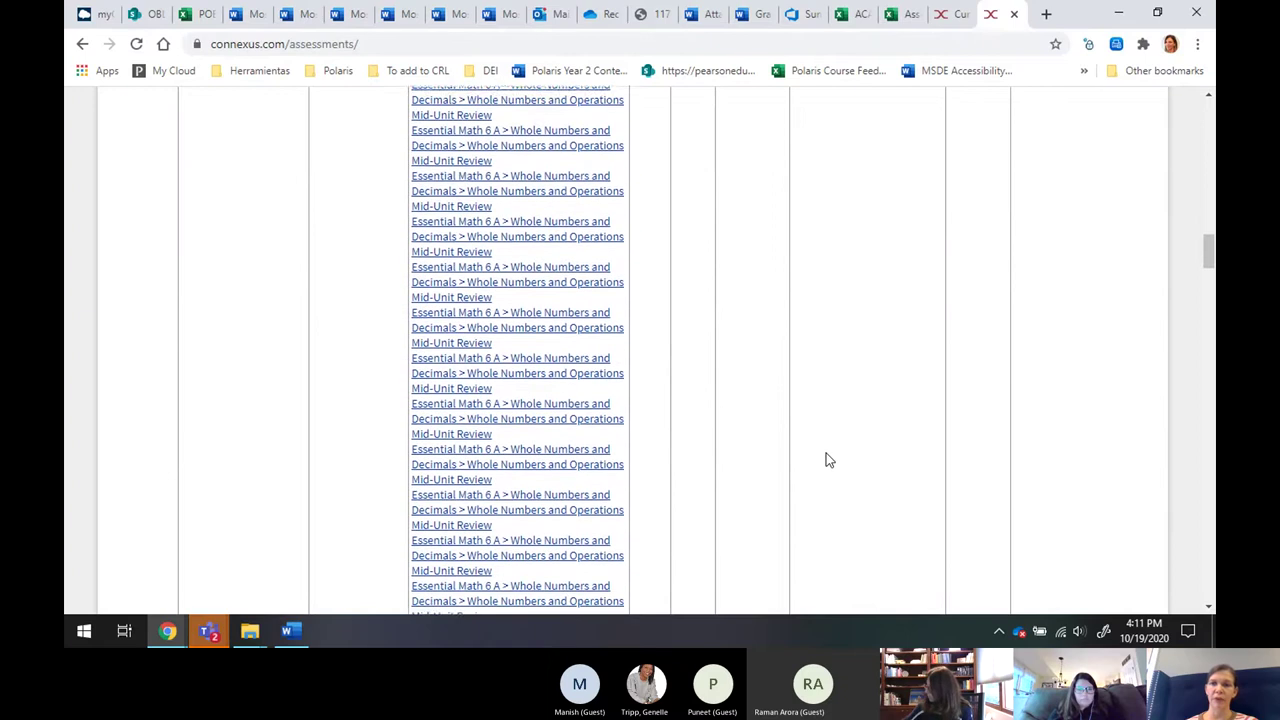
pyautogui.scroll(-5, 826, 460)
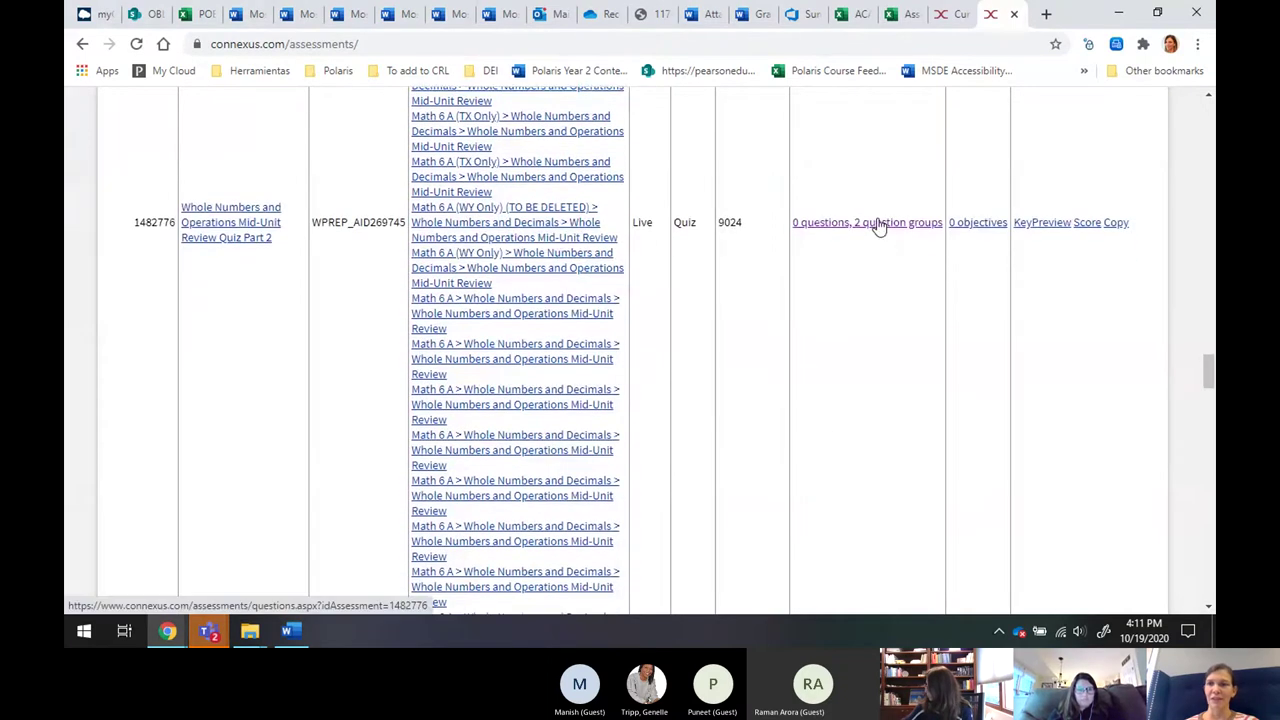
pyautogui.click(878, 224)
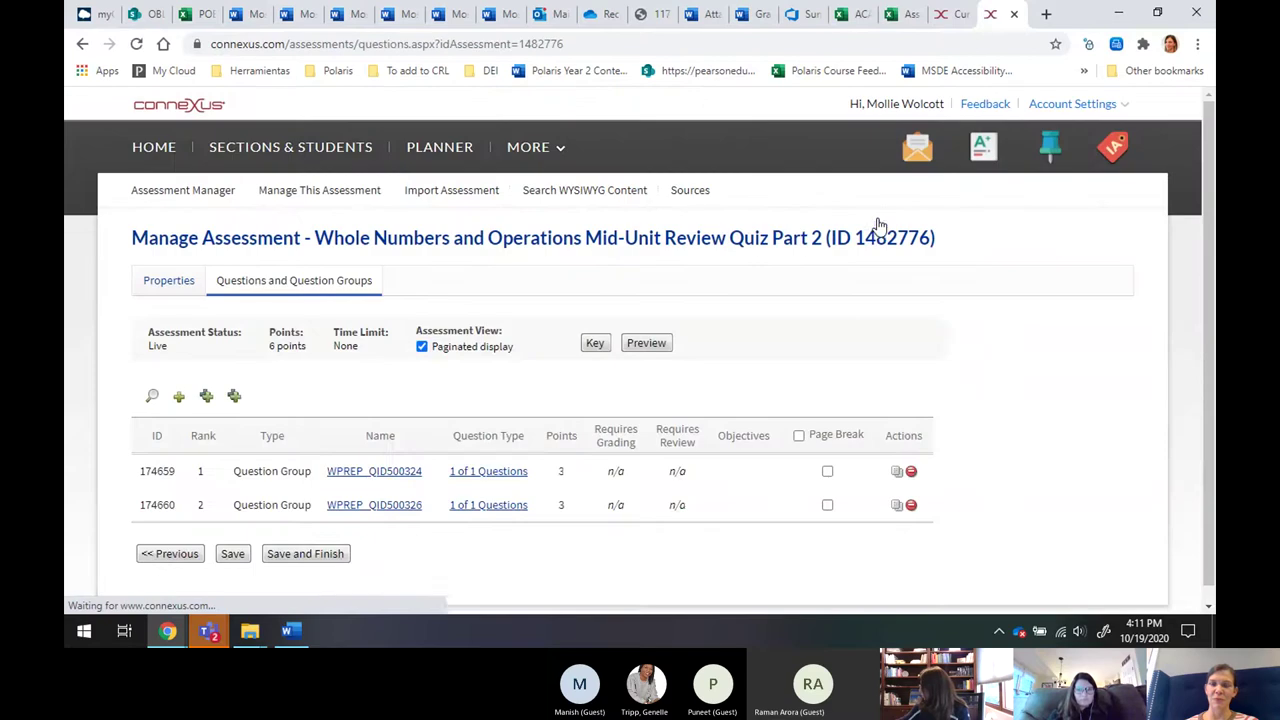
# Open question group WPREP_QID500324 and its Part A question.
pyautogui.click(348, 474)
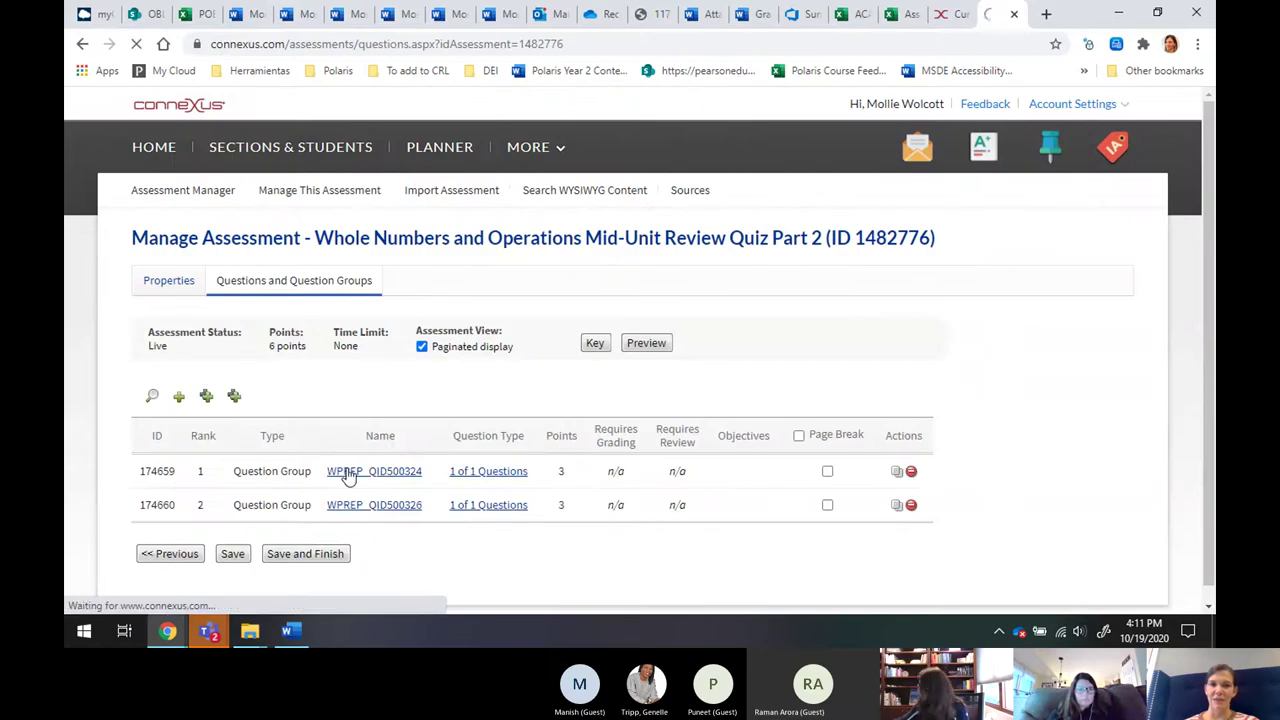
pyautogui.scroll(-3, 635, 420)
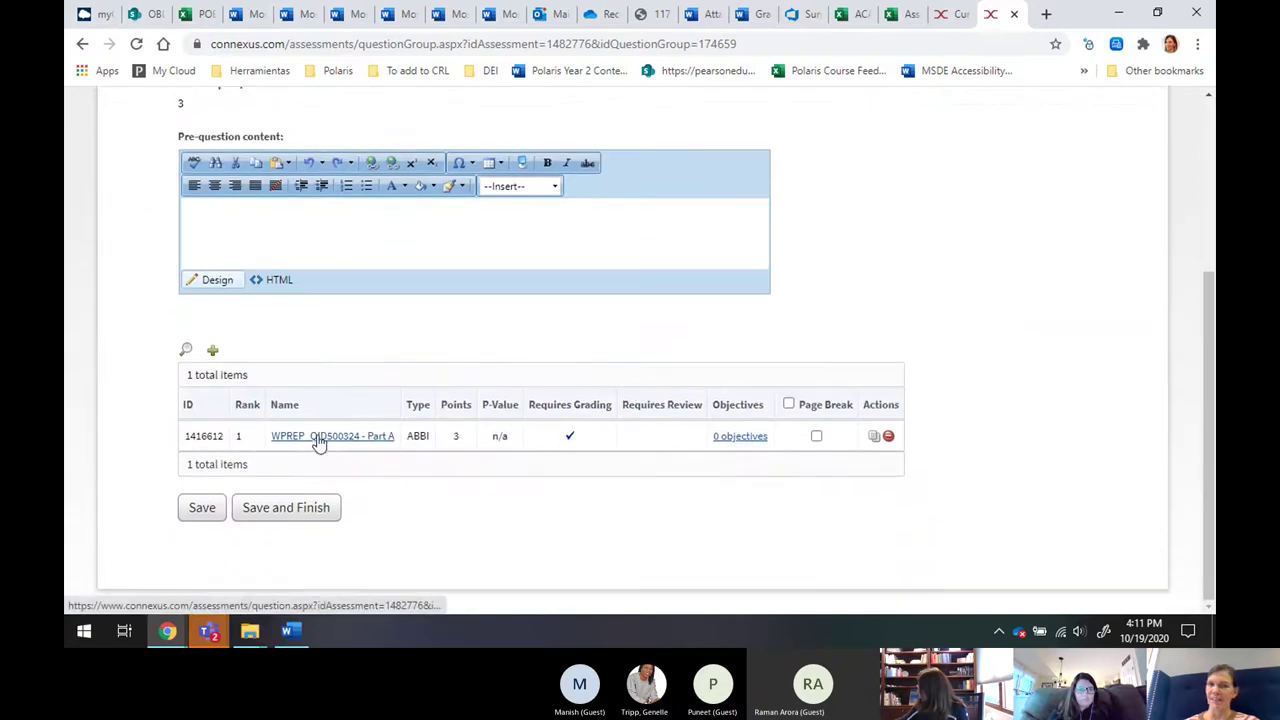
pyautogui.click(318, 437)
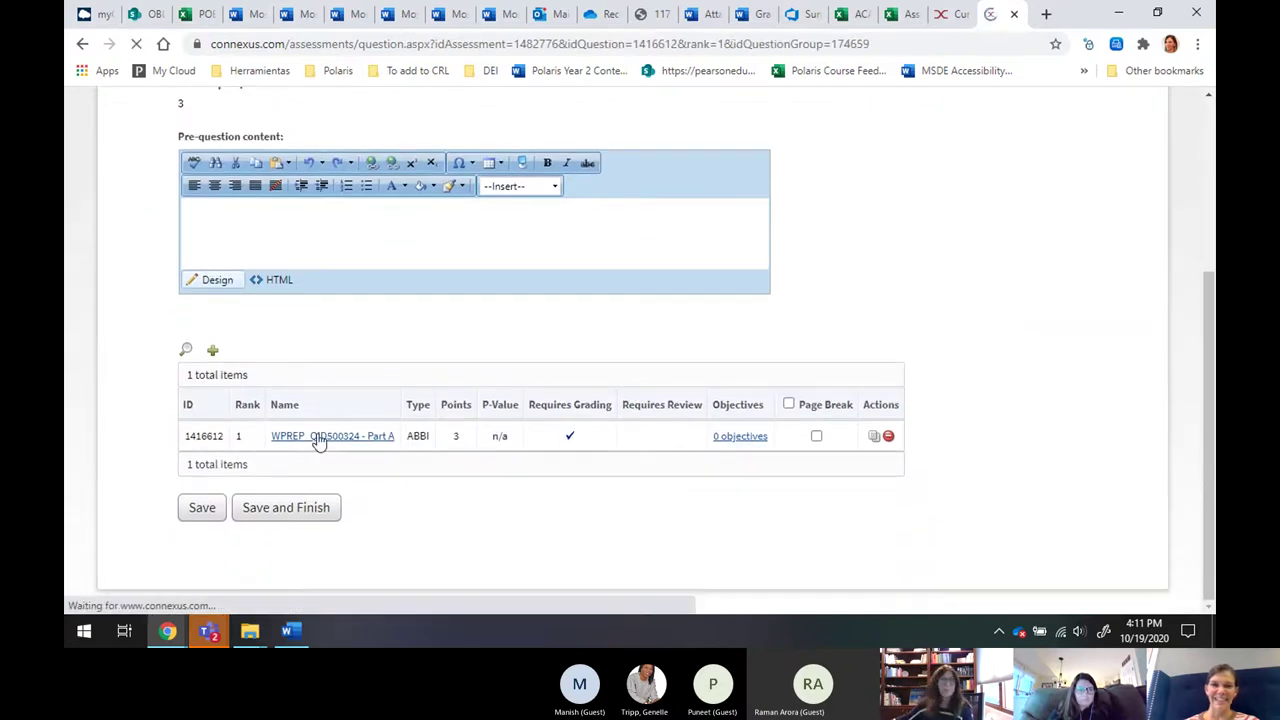
# Go to the Part A question's Grading Guidelines and show them as HTML source.
pyautogui.scroll(-9, 669, 412)
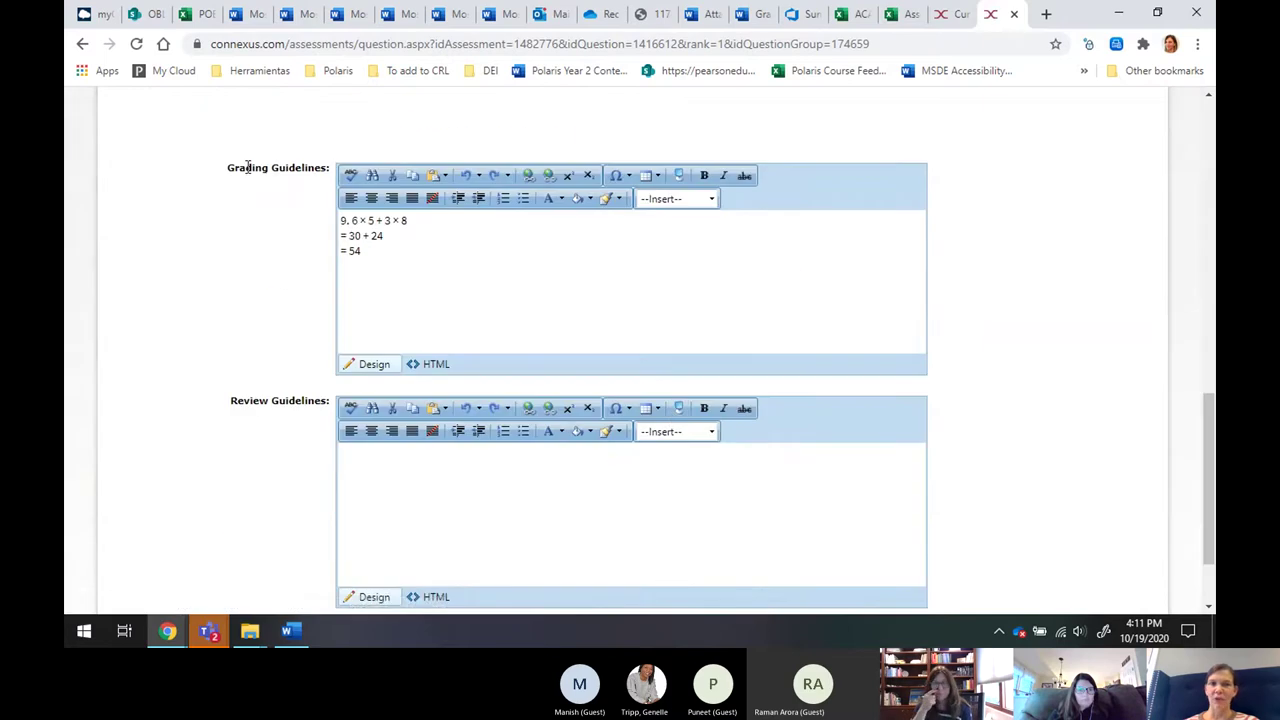
pyautogui.click(374, 251)
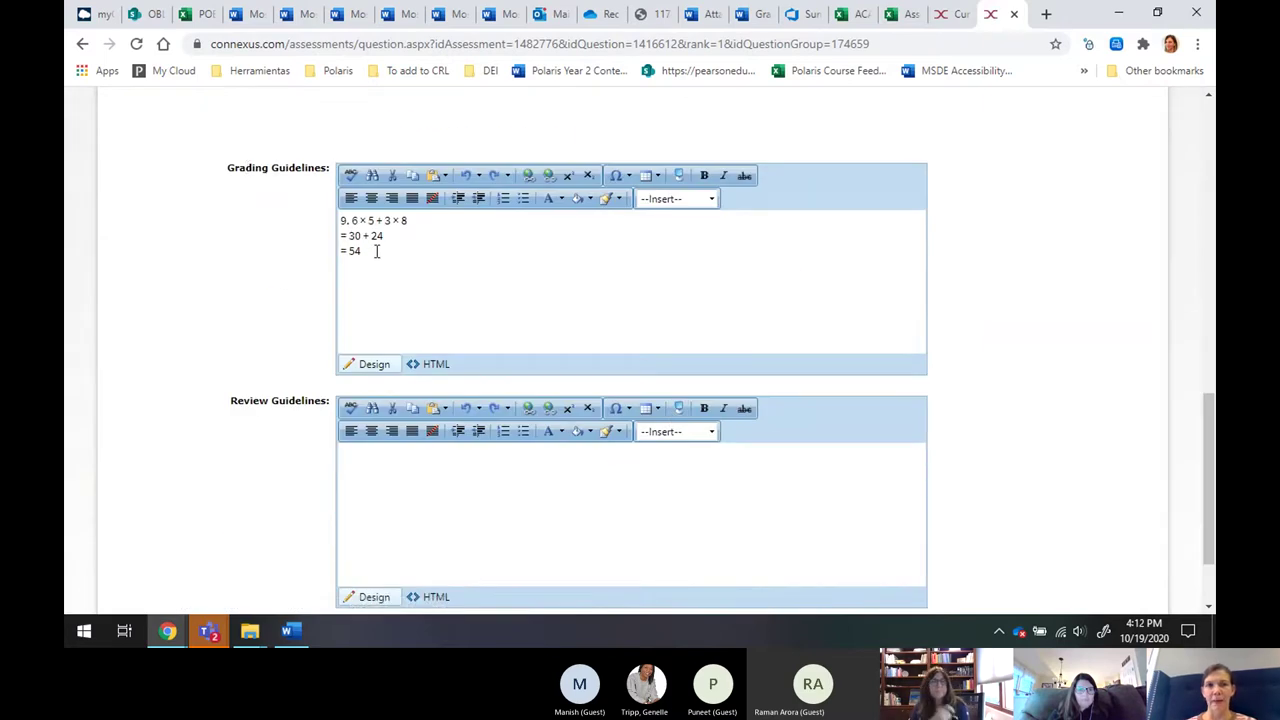
pyautogui.click(430, 366)
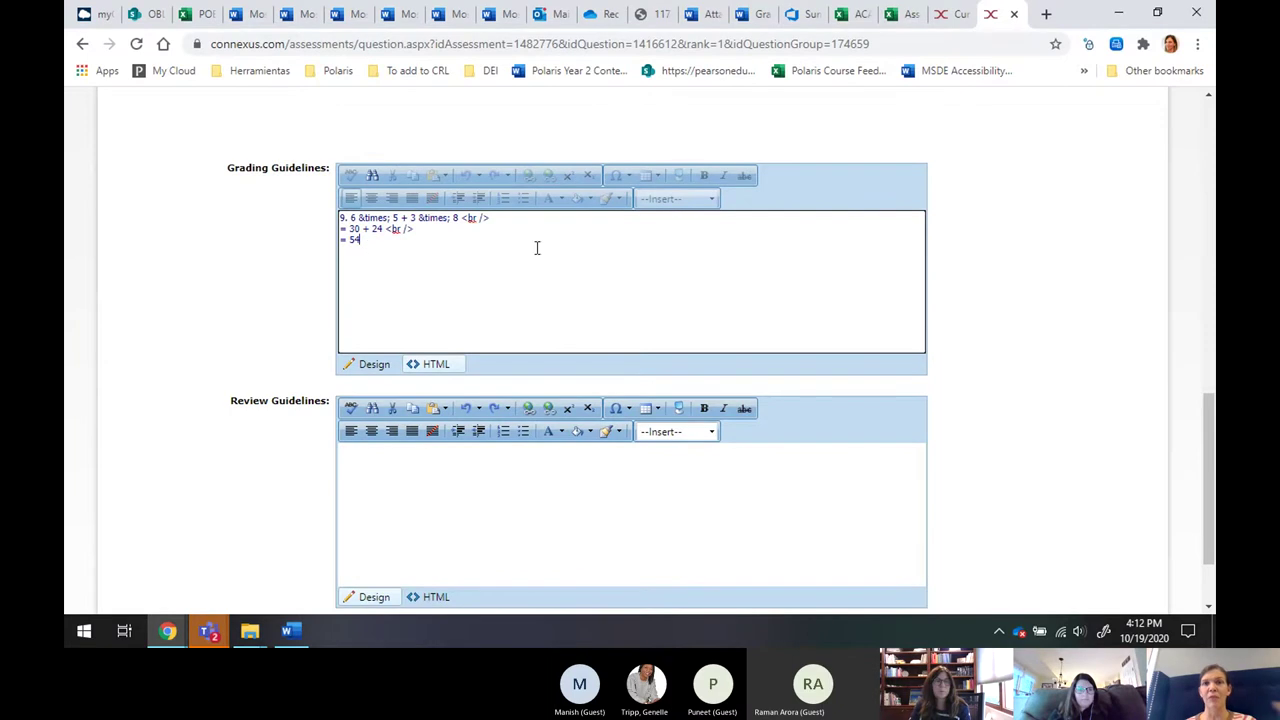
# Return from the Part A question to the question group list of Mid-Unit Review Quiz Part 2.
pyautogui.scroll(2, 879, 275)
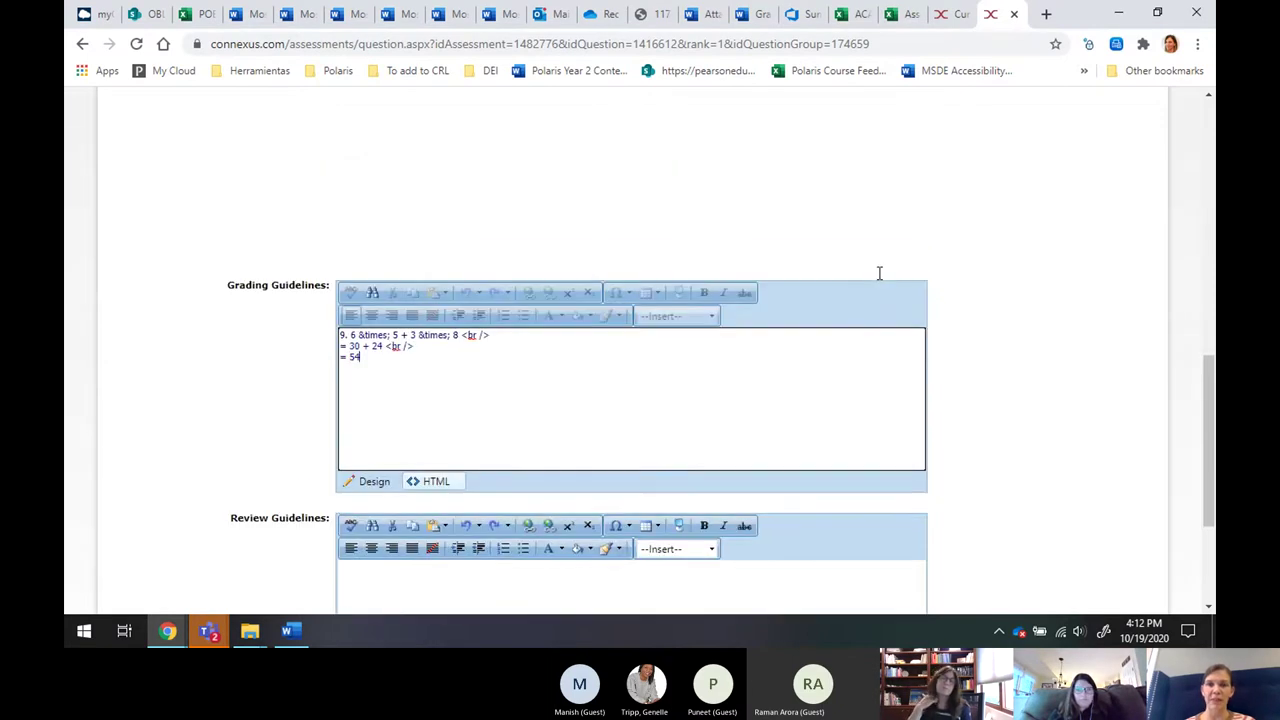
pyautogui.scroll(8, 879, 280)
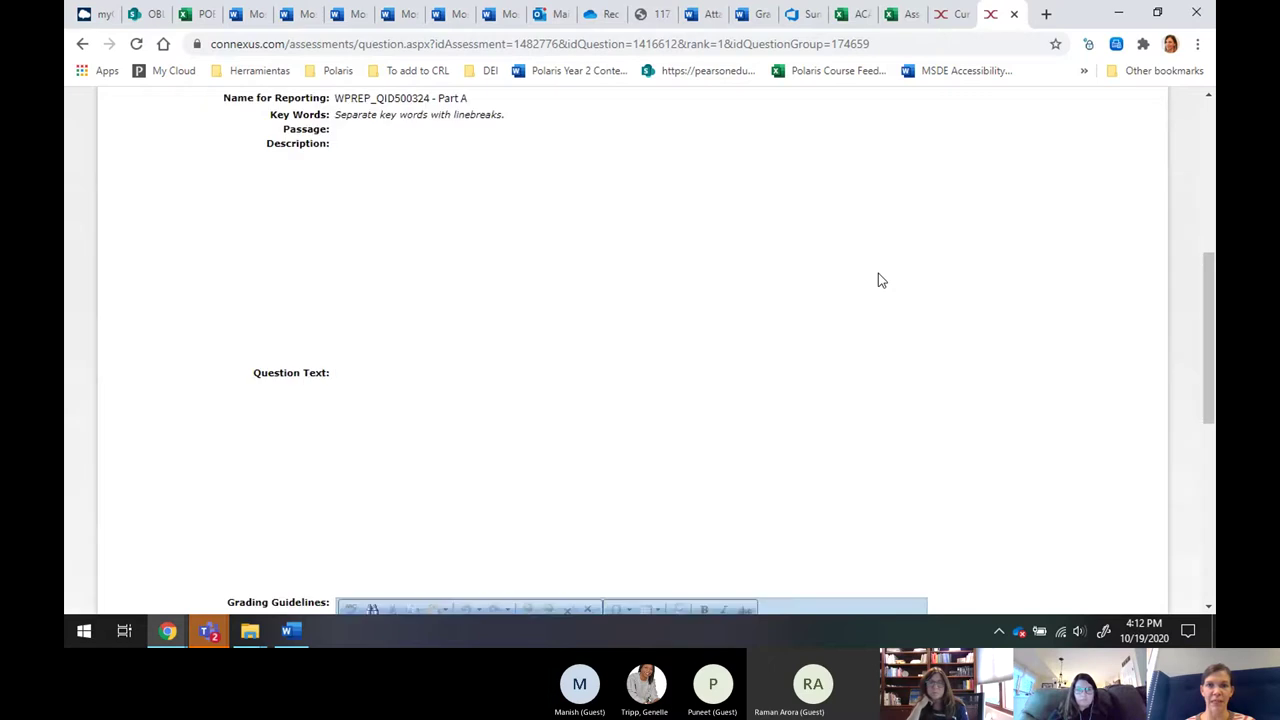
pyautogui.scroll(4, 878, 280)
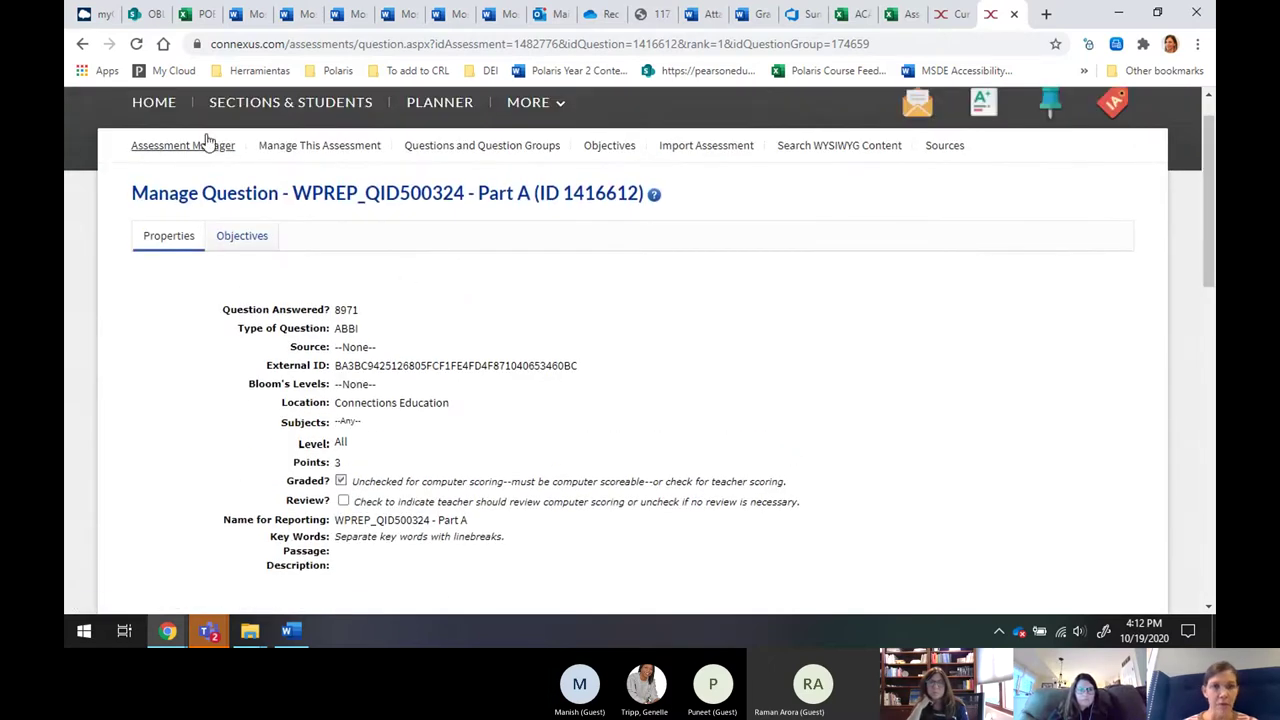
pyautogui.click(82, 46)
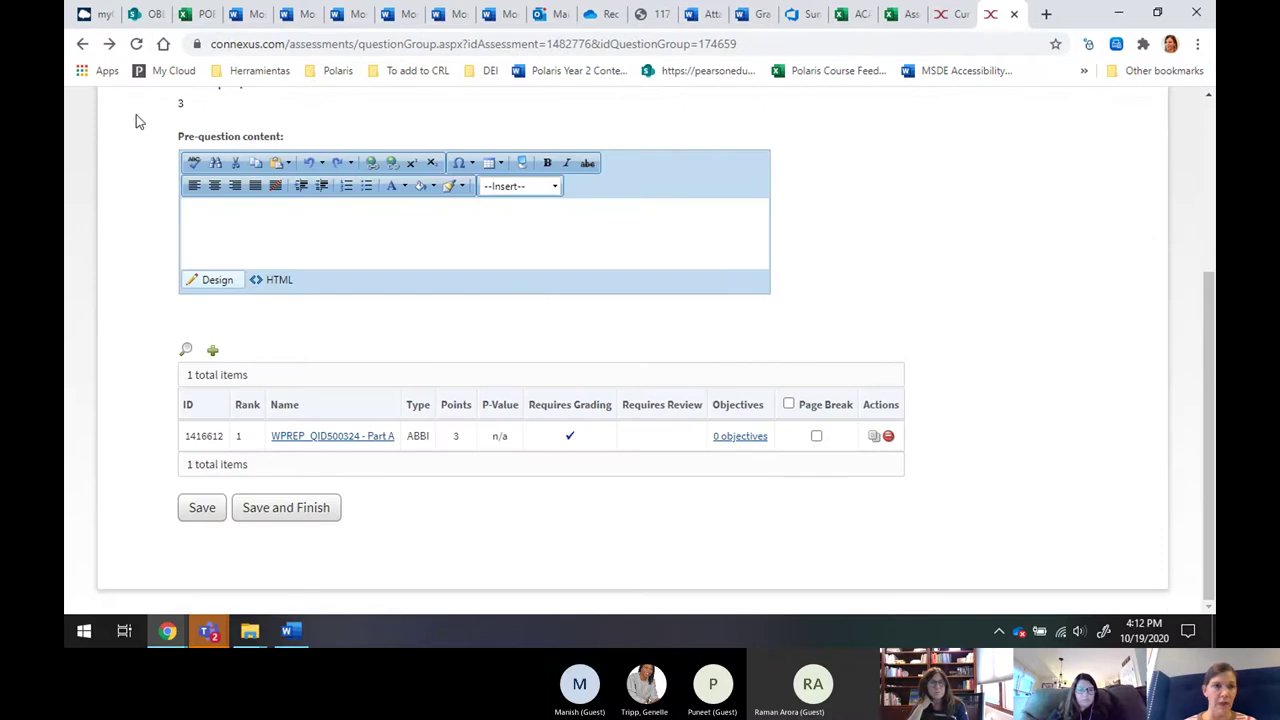
pyautogui.click(82, 46)
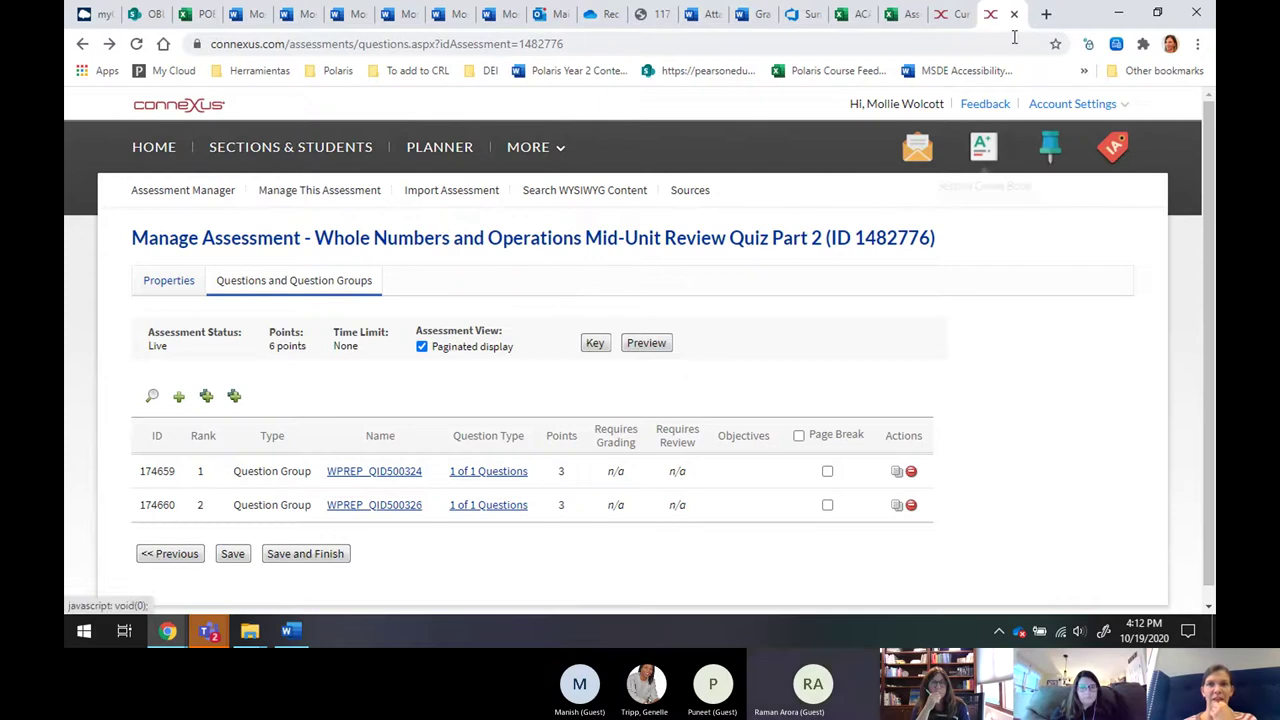
# Switch to the Math 6 A lesson viewer and look over the assessment icons in the course tree for Units 2 to 4.
pyautogui.click(950, 14)
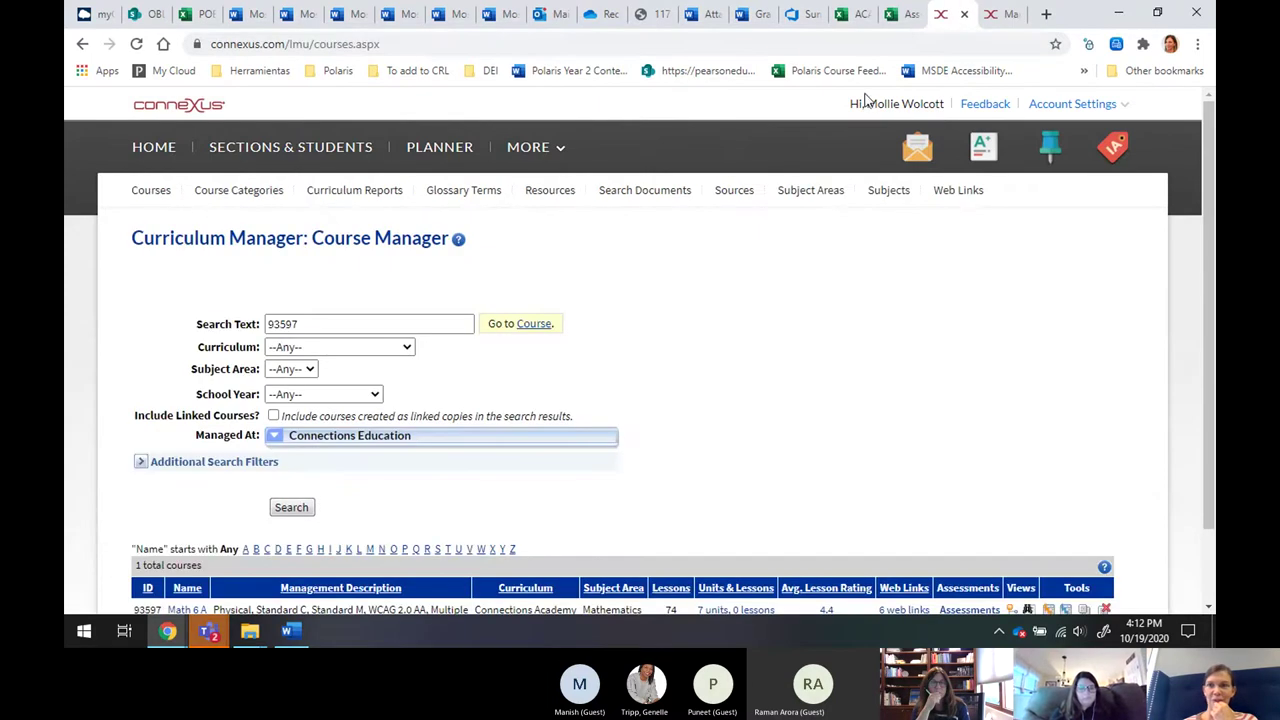
pyautogui.moveTo(168, 631)
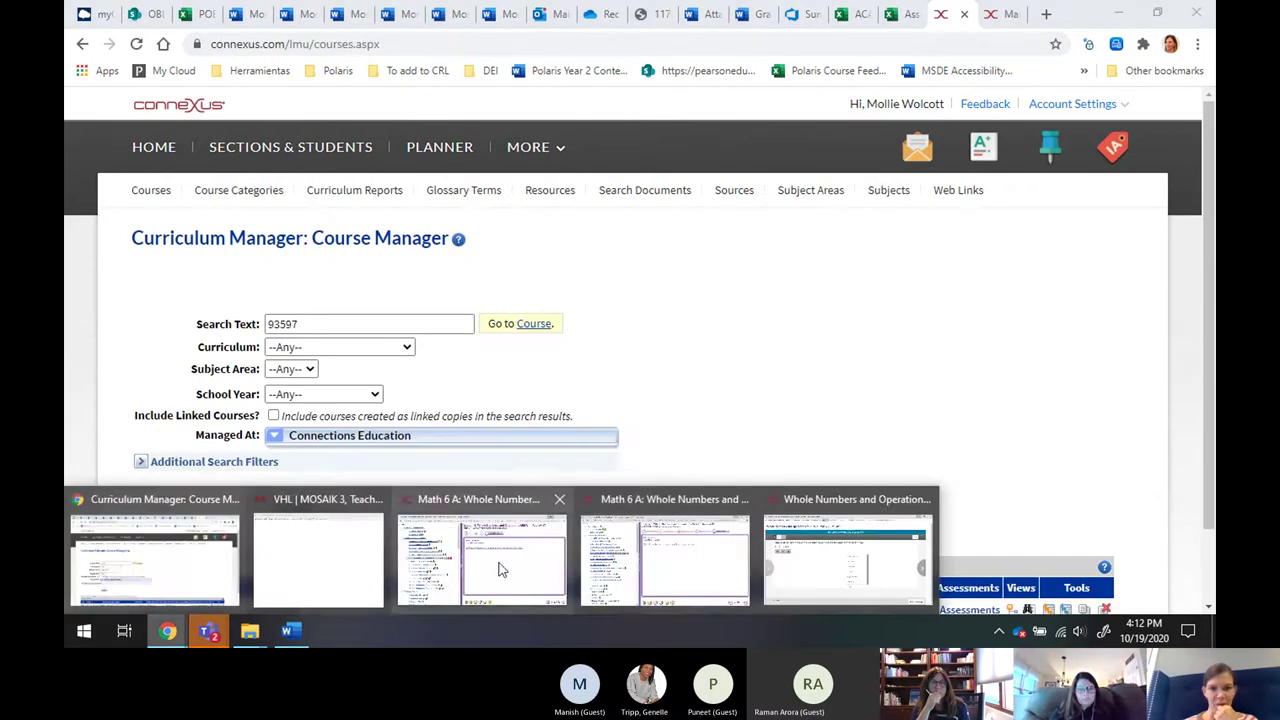
pyautogui.click(684, 563)
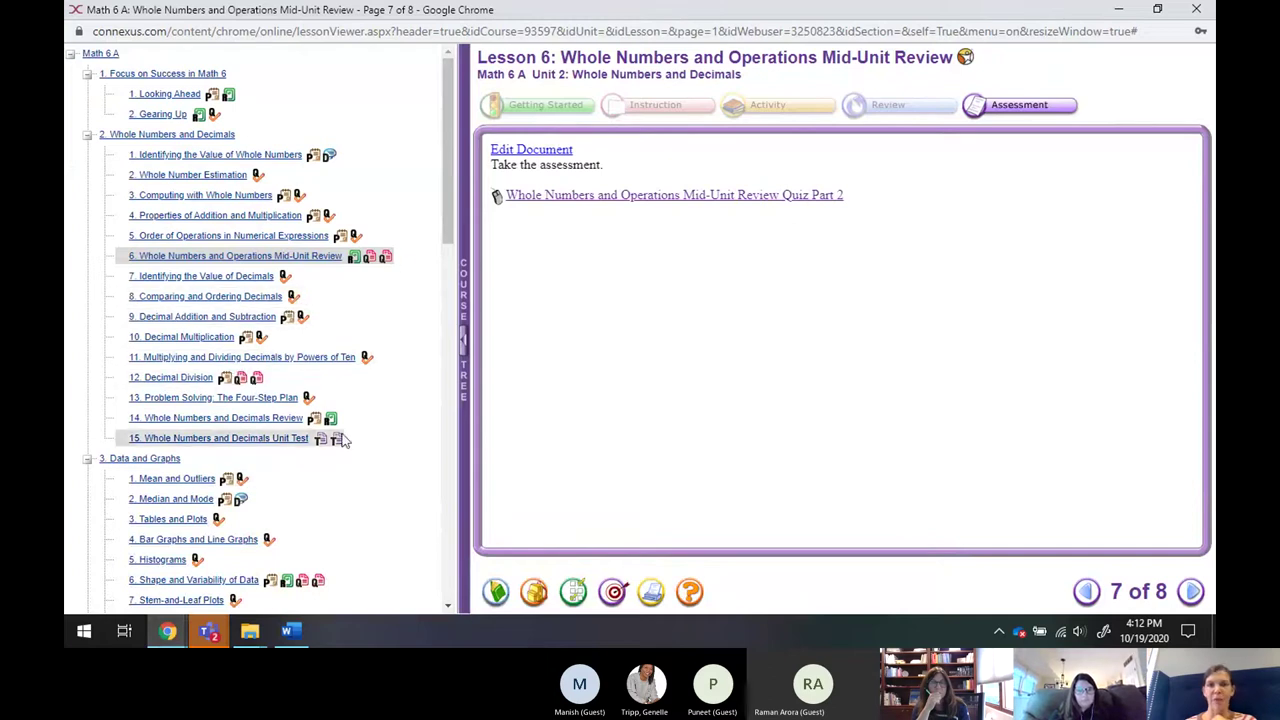
pyautogui.scroll(-2, 391, 438)
pyautogui.scroll(-2, 391, 438)
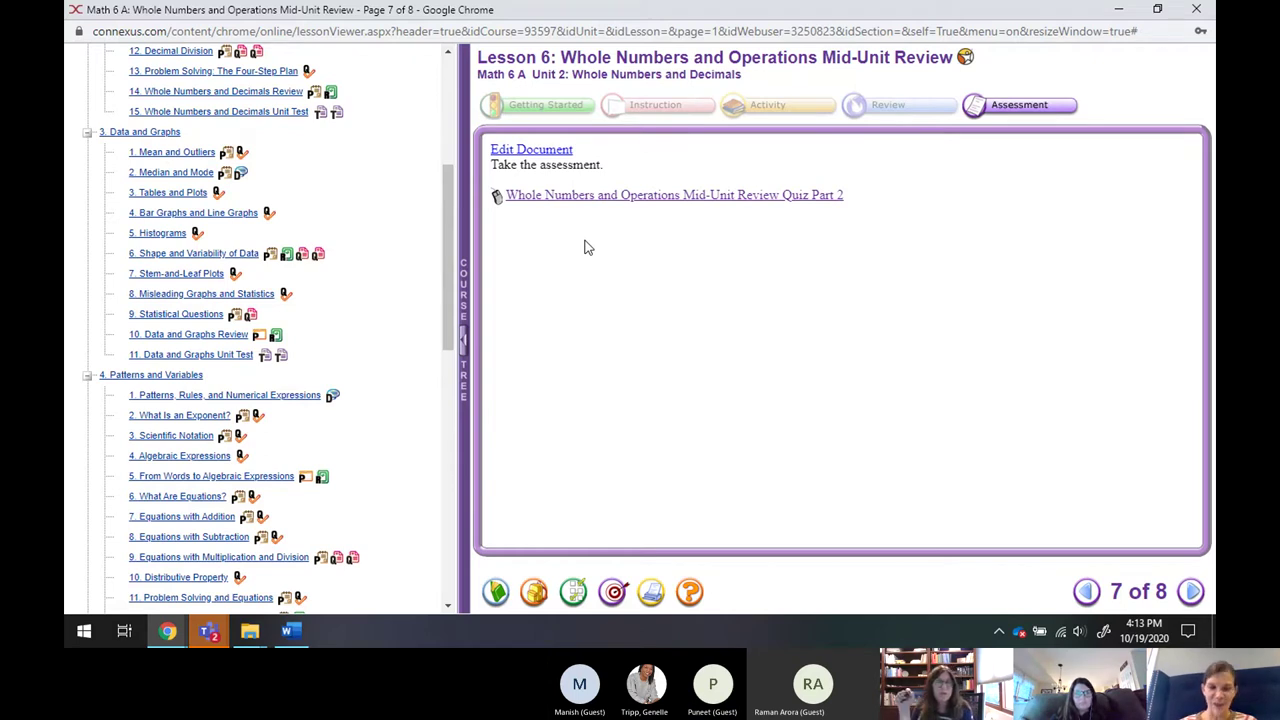
# Minimize the lesson viewer, open the Grading Guidelines Template in Word, and highlight its first Assessment Name heading and question prompt placeholder.
pyautogui.click(1118, 9)
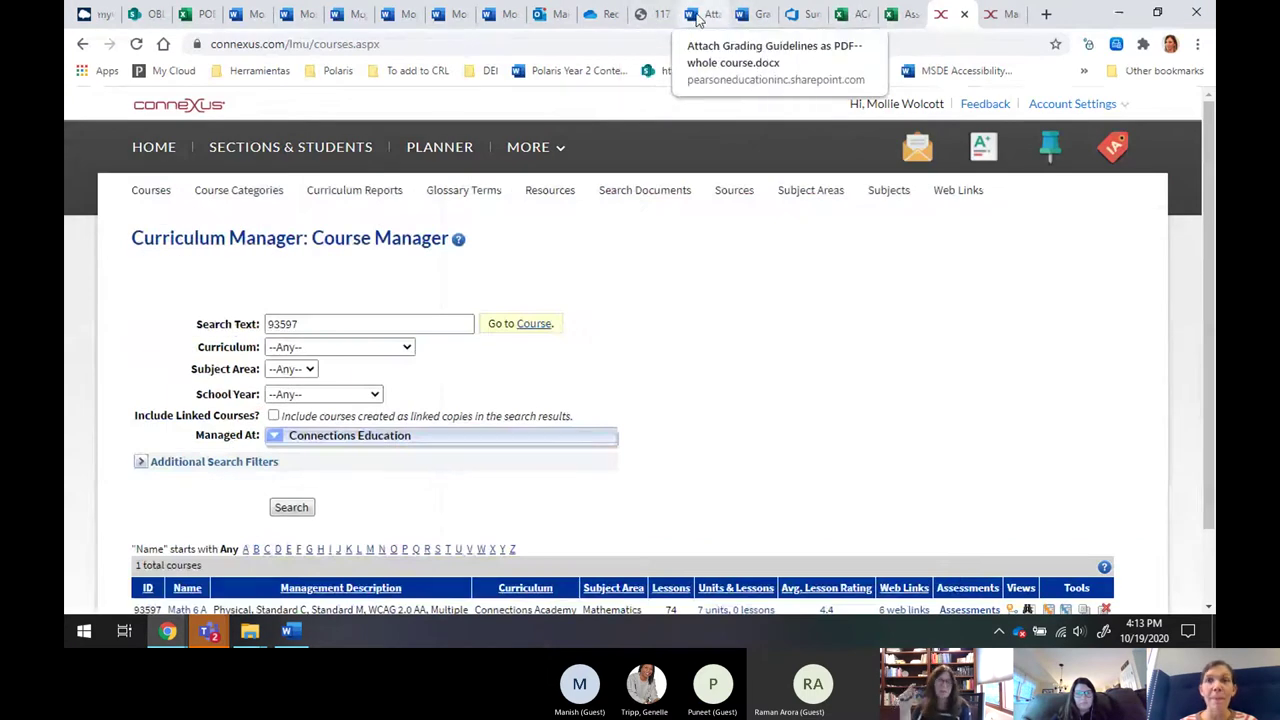
pyautogui.click(697, 16)
pyautogui.click(755, 14)
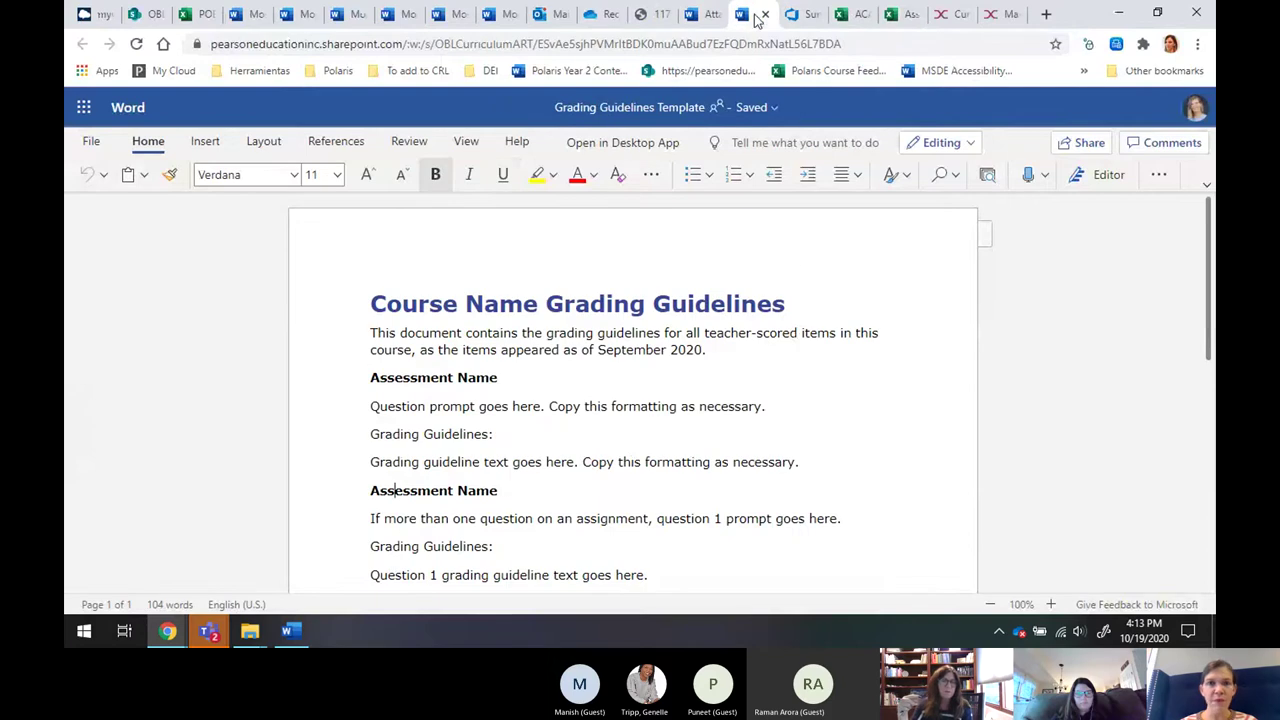
pyautogui.scroll(-1, 793, 345)
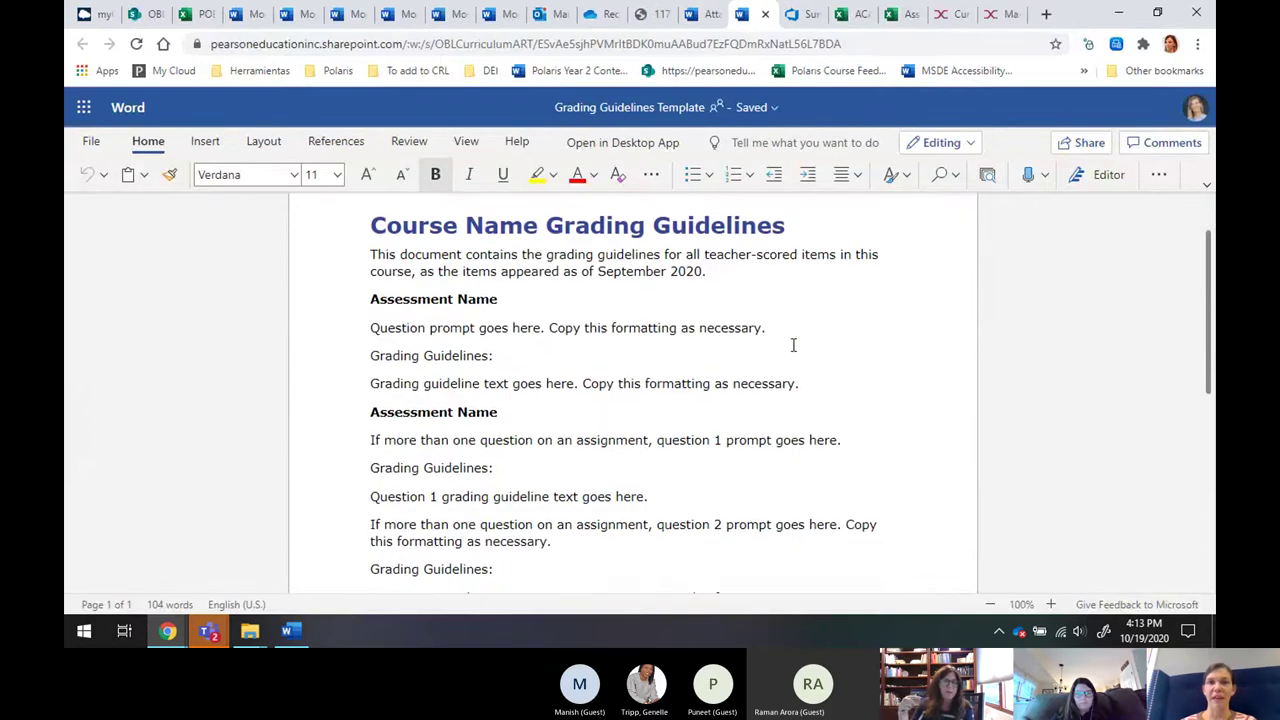
pyautogui.moveTo(371, 302); pyautogui.dragTo(508, 302)
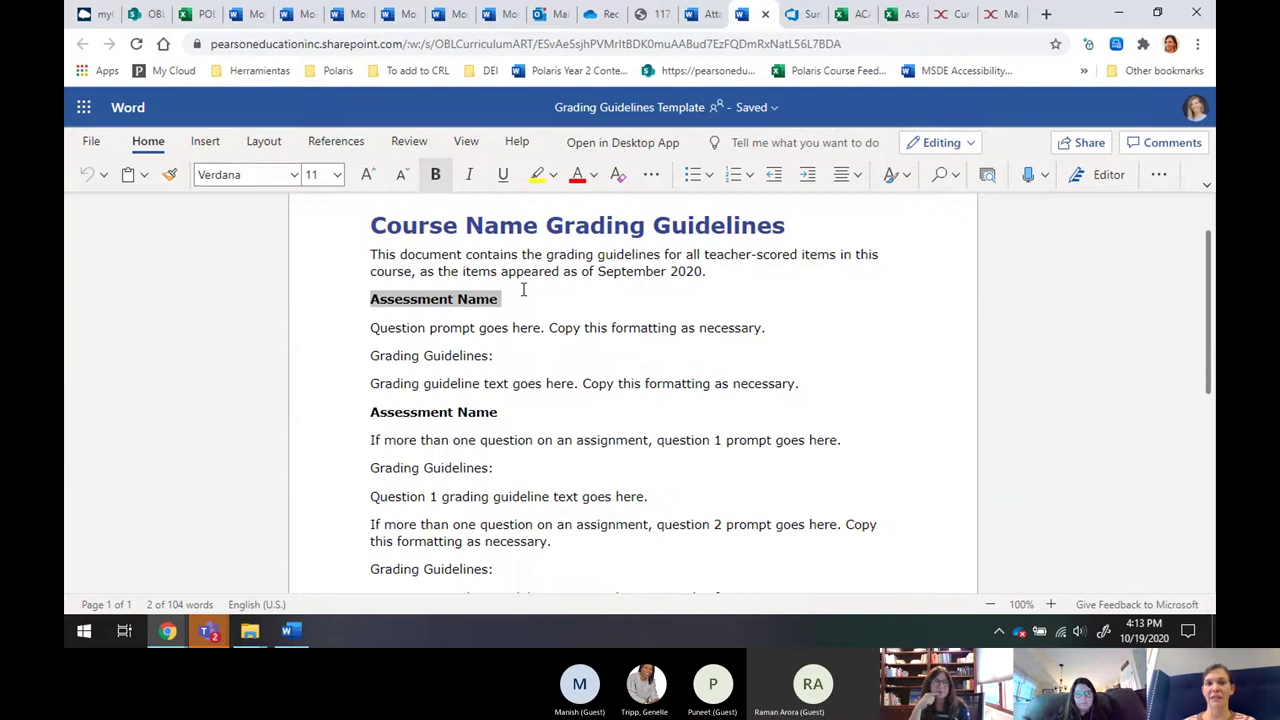
pyautogui.moveTo(400, 328); pyautogui.dragTo(426, 328)
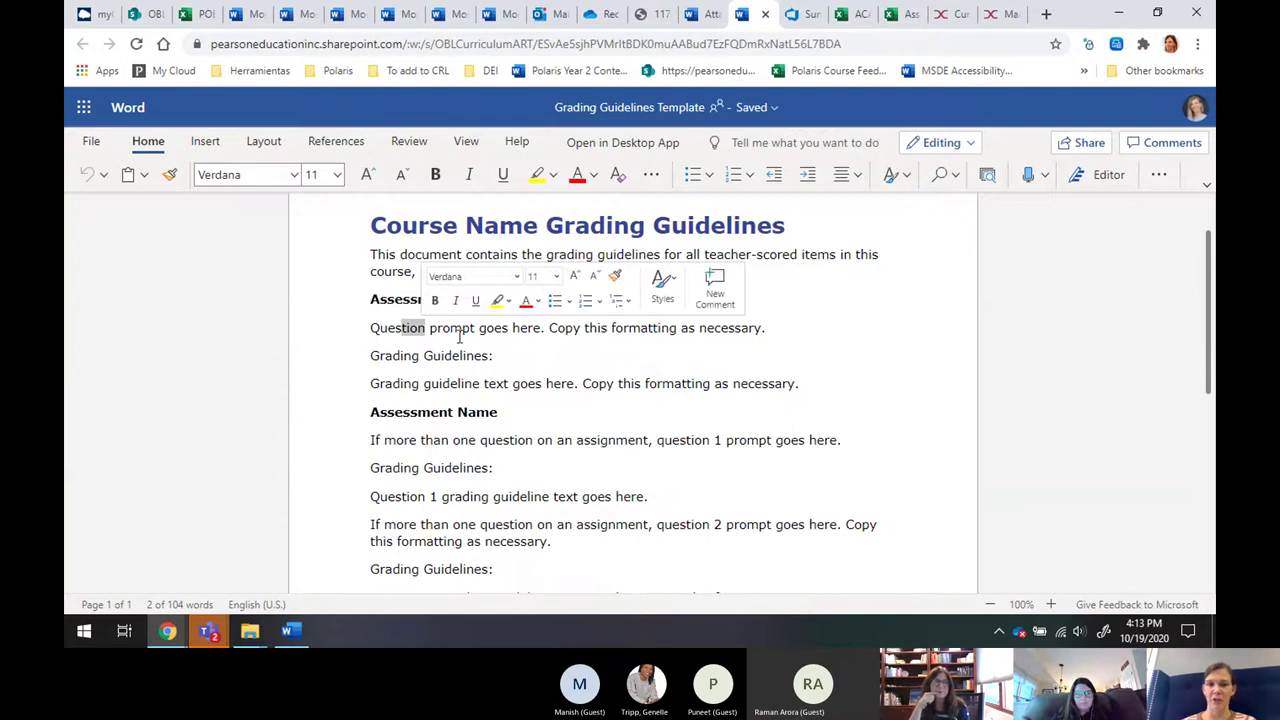